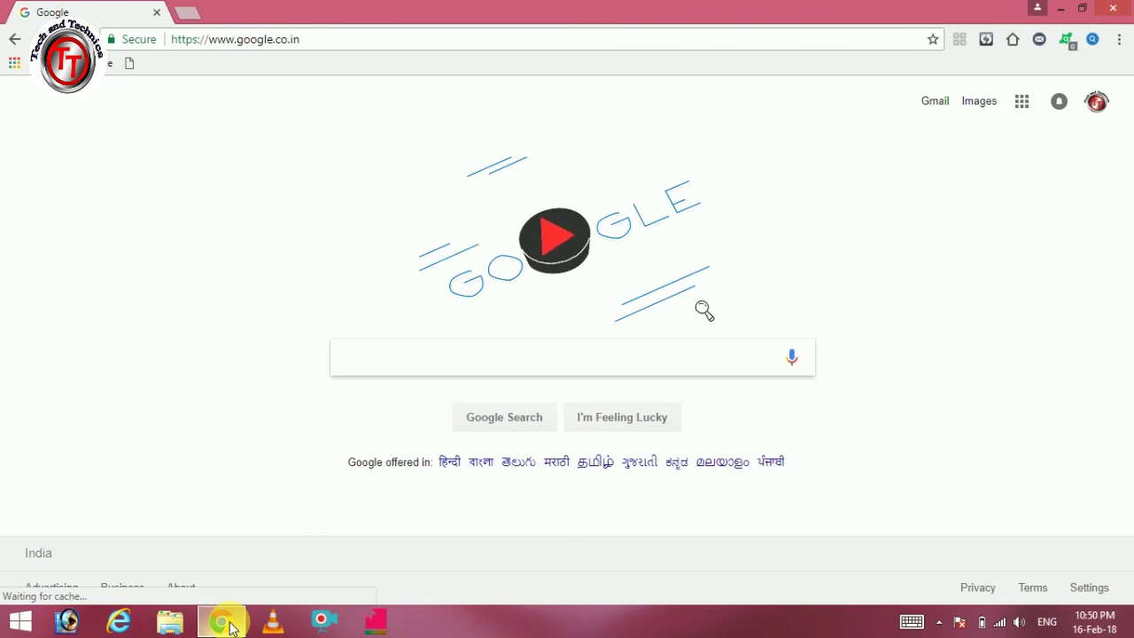
Step: Search Google for 'uan activation' and open the official UAN - EPFO member portal result
type("UAN ACTI")
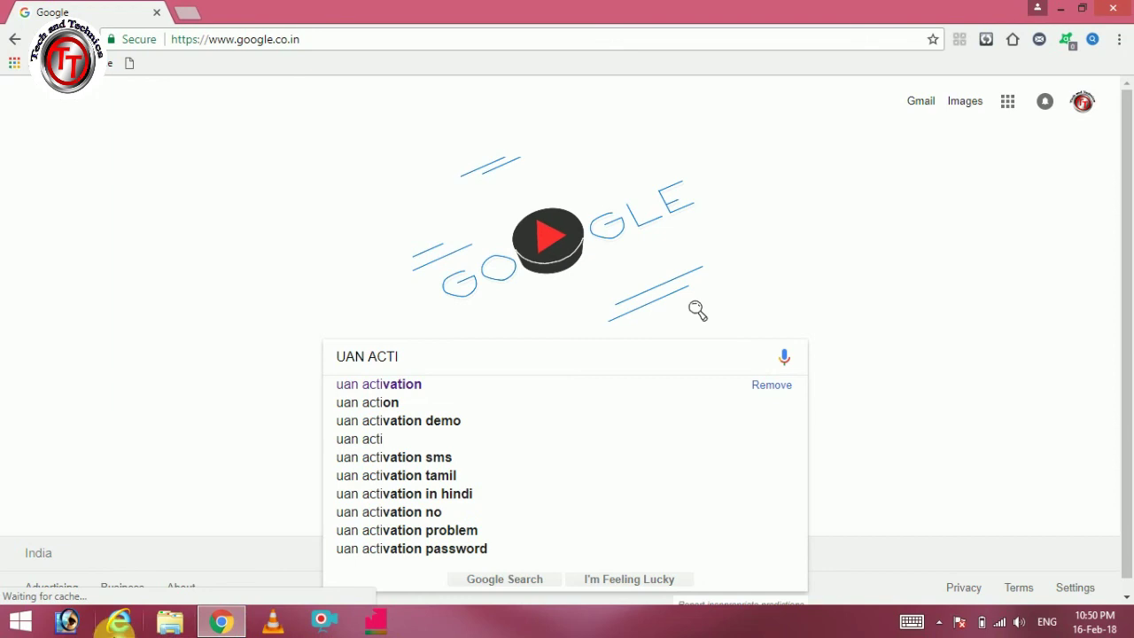
left_click(339, 387)
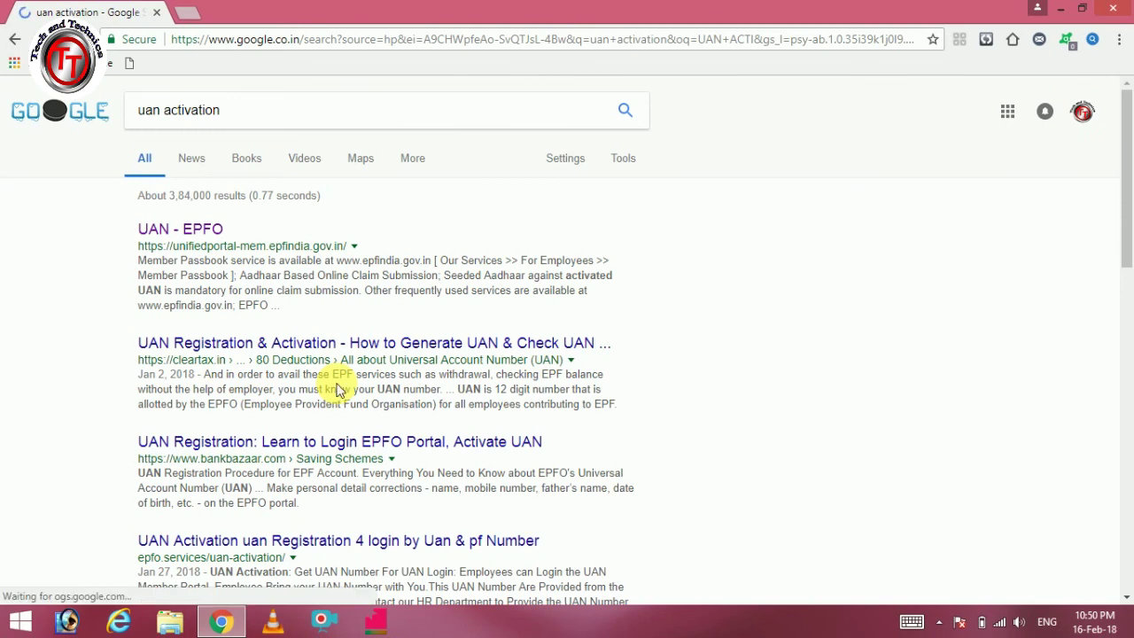
left_click(205, 229)
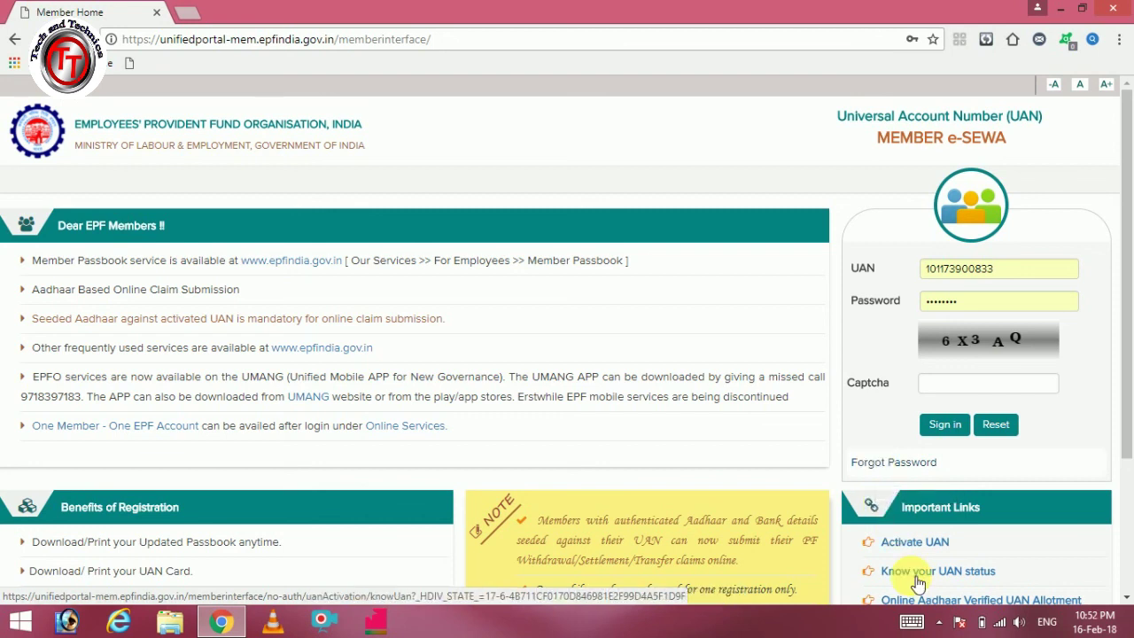
Step: Go to the Activate UAN page from the Member Home page's Important Links
left_click(908, 549)
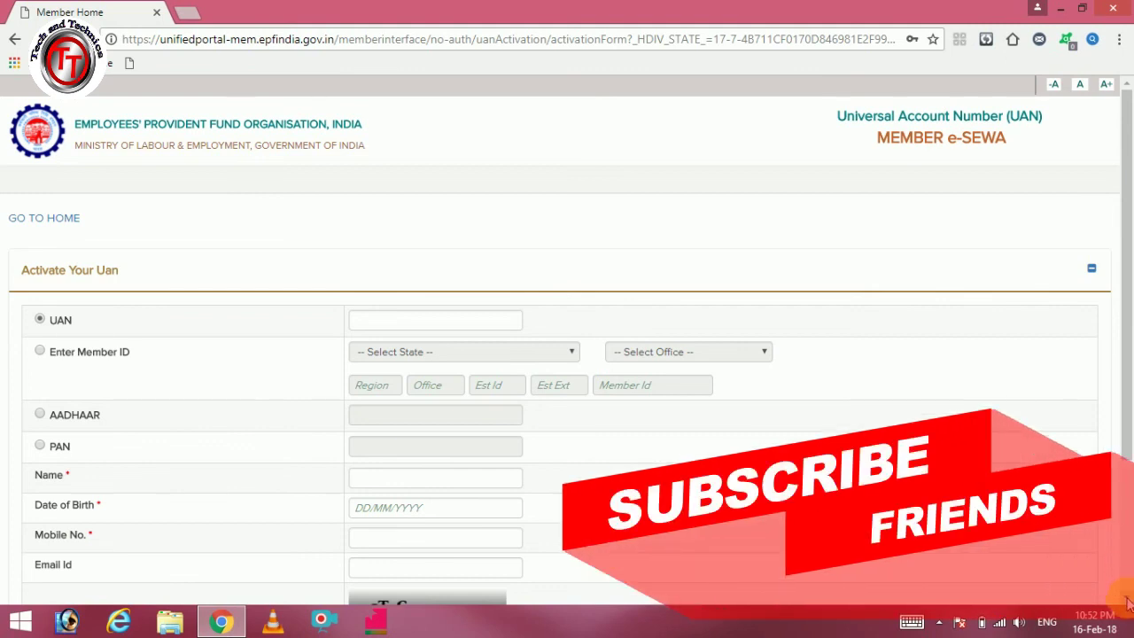
Step: Close the overlay and enter the member's UAN from the saved autofill suggestion
left_click(1126, 598)
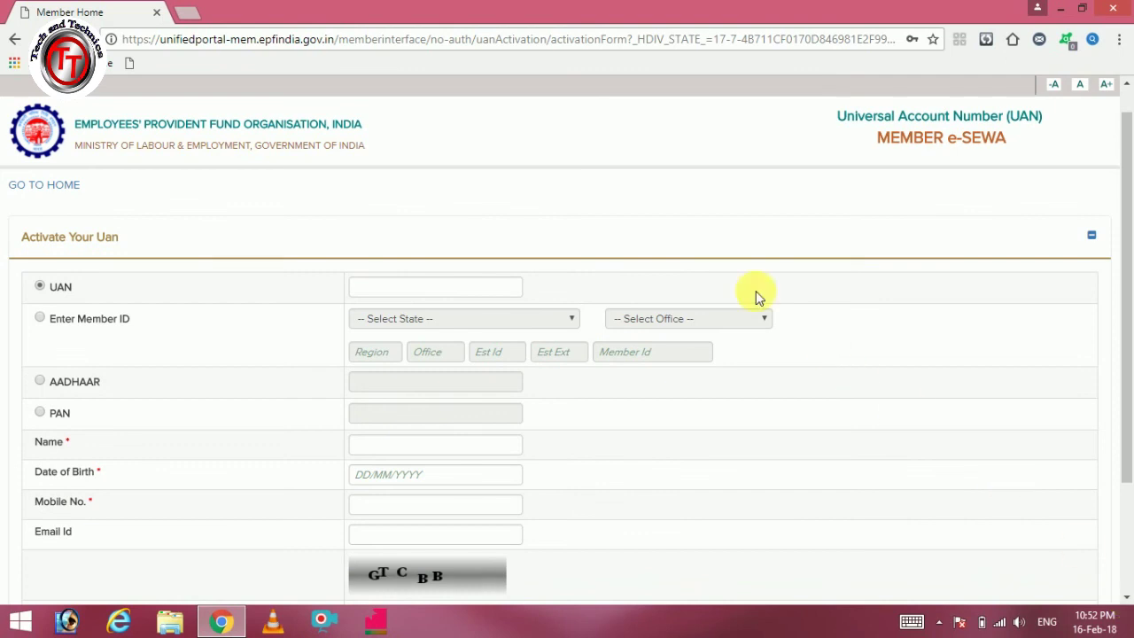
left_click(505, 290)
type("10")
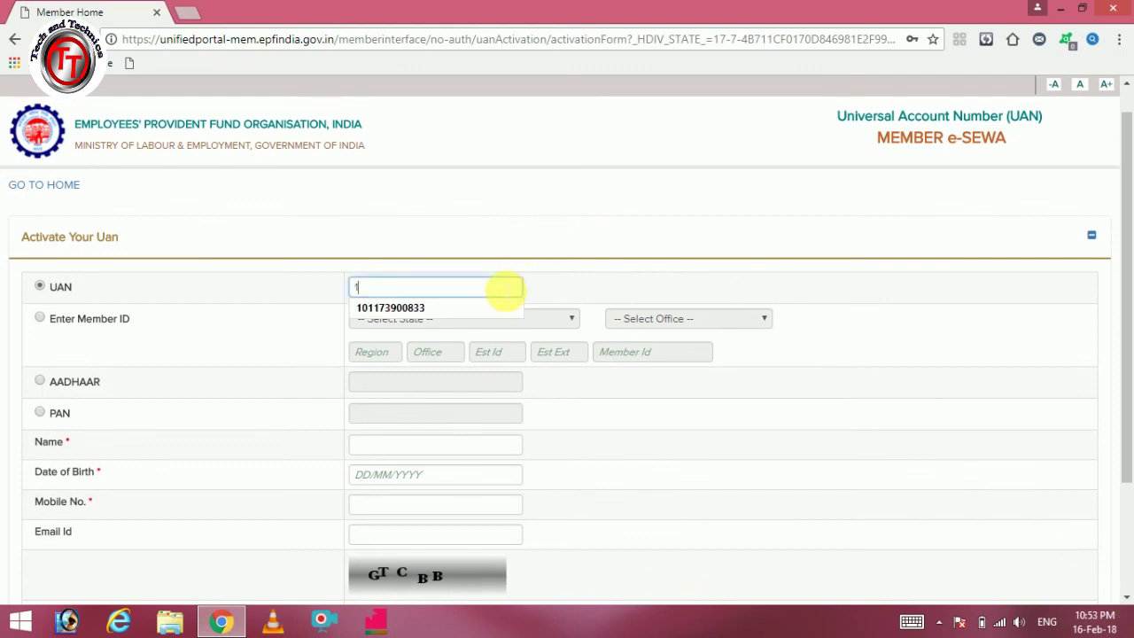
left_click(494, 309)
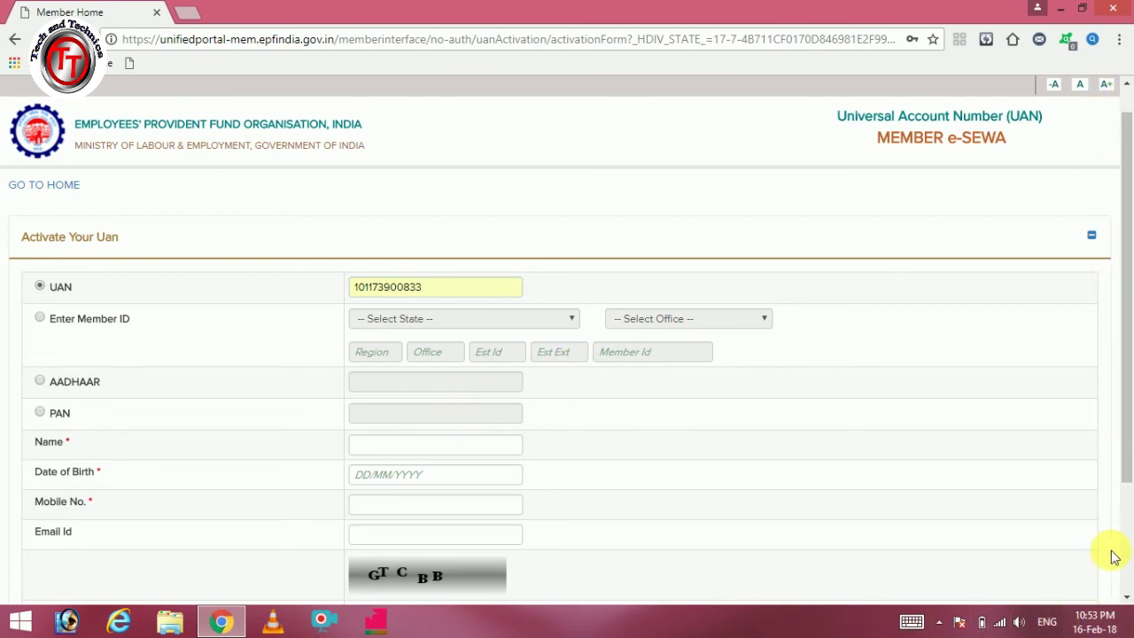
Step: Dismiss the overlay and fill in the member's name from saved entries
left_click(1127, 598)
left_click(1127, 597)
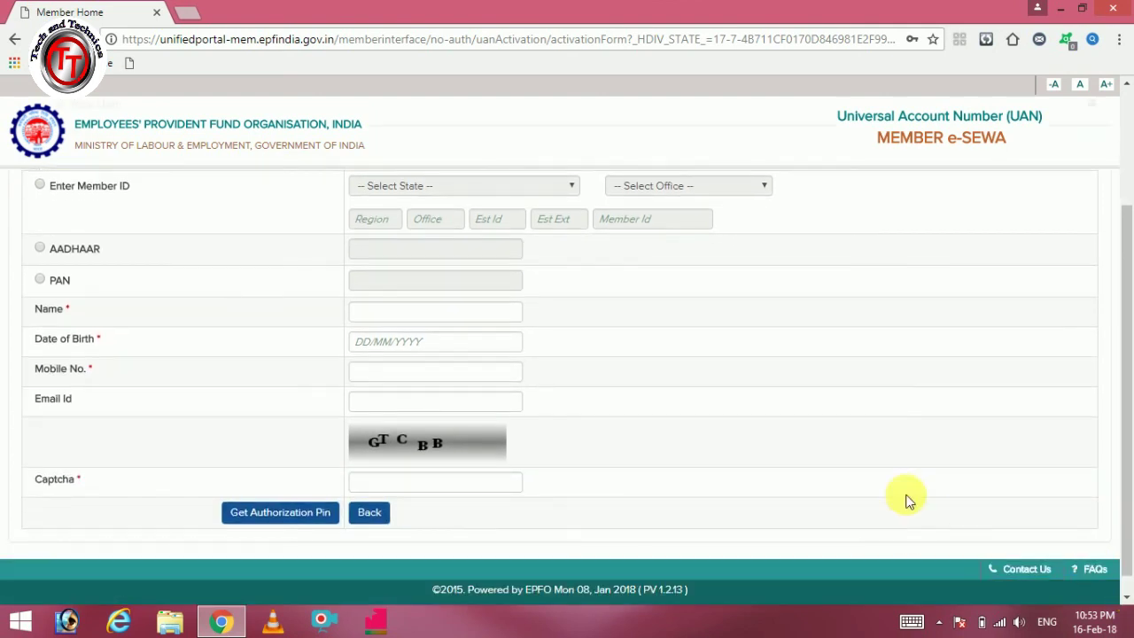
left_click(504, 317)
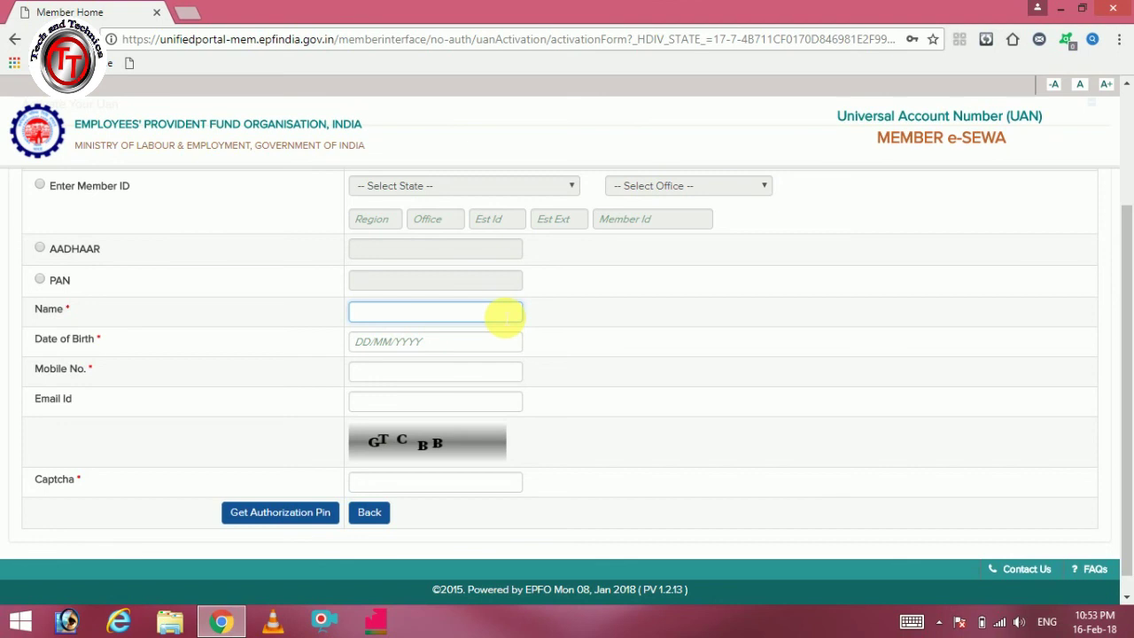
type("MA")
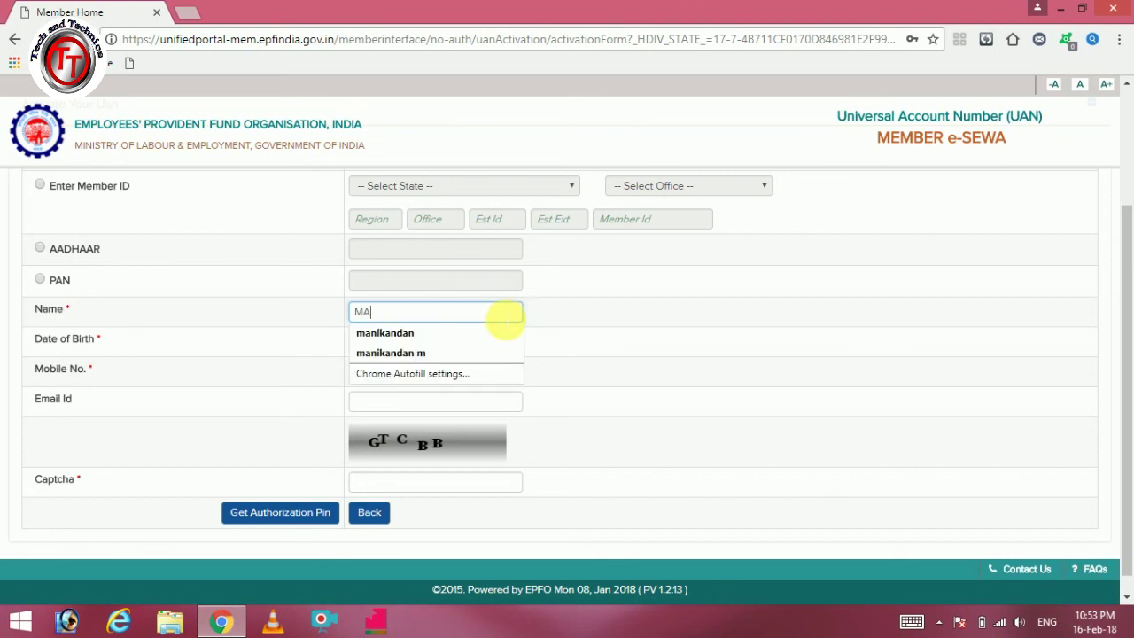
left_click(498, 332)
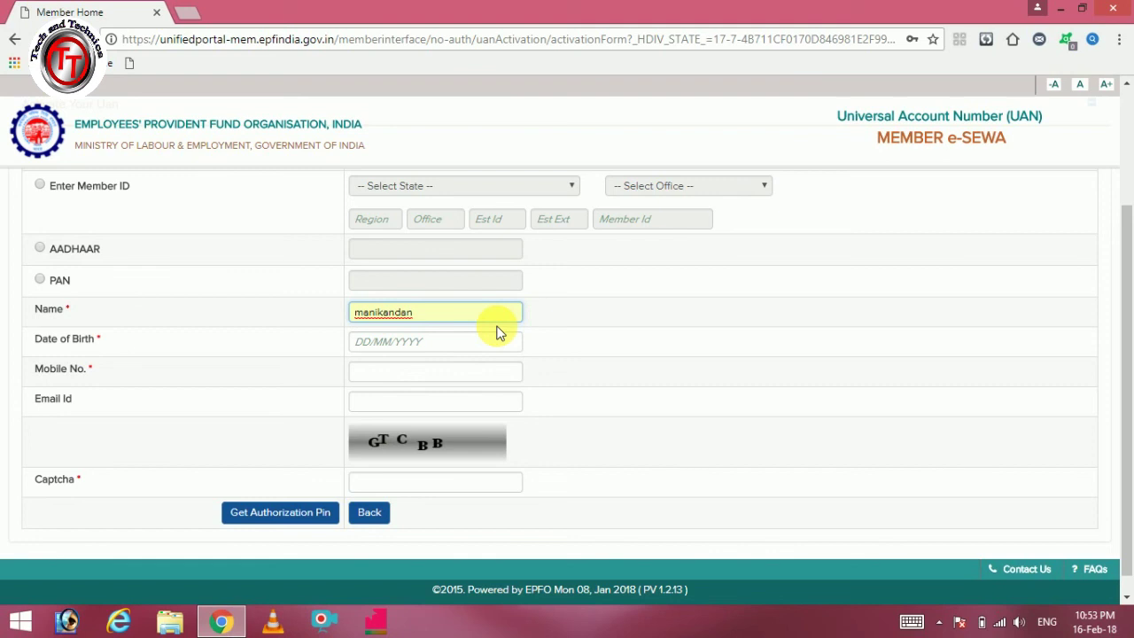
Step: Enter the member's date of birth in DD/MM/YYYY format and their mobile number
left_click(503, 344)
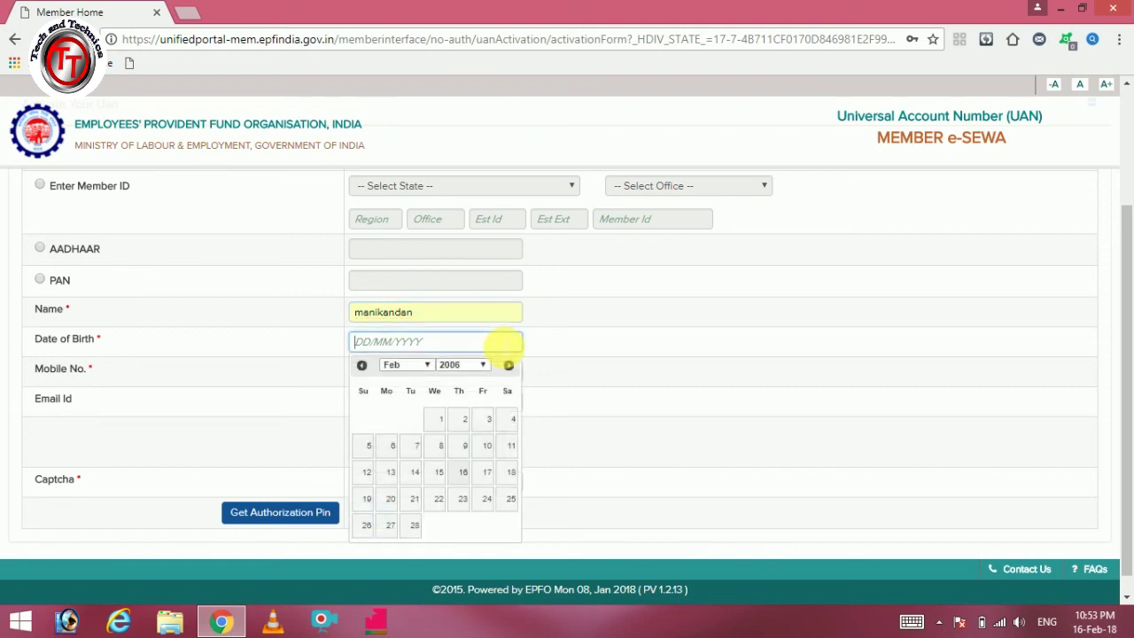
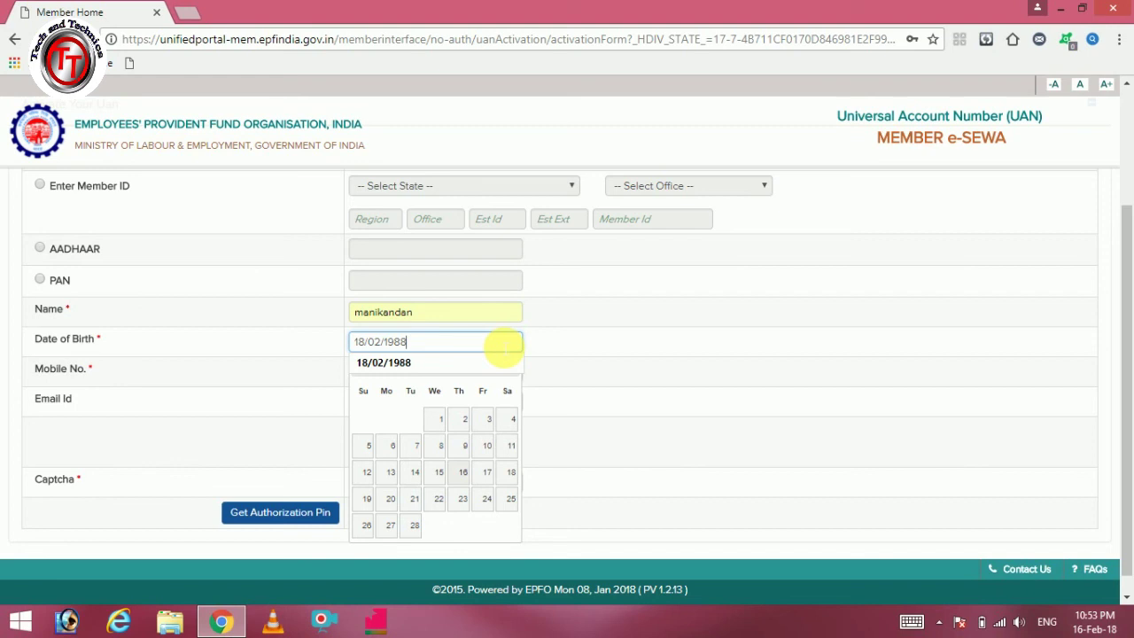
left_click(498, 366)
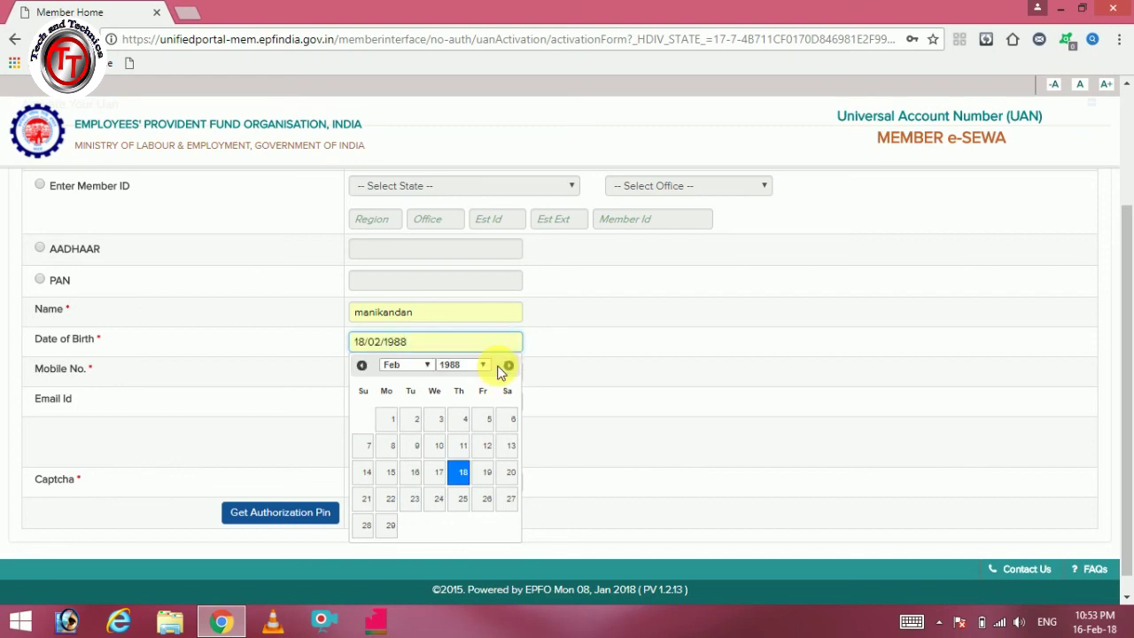
left_click(567, 406)
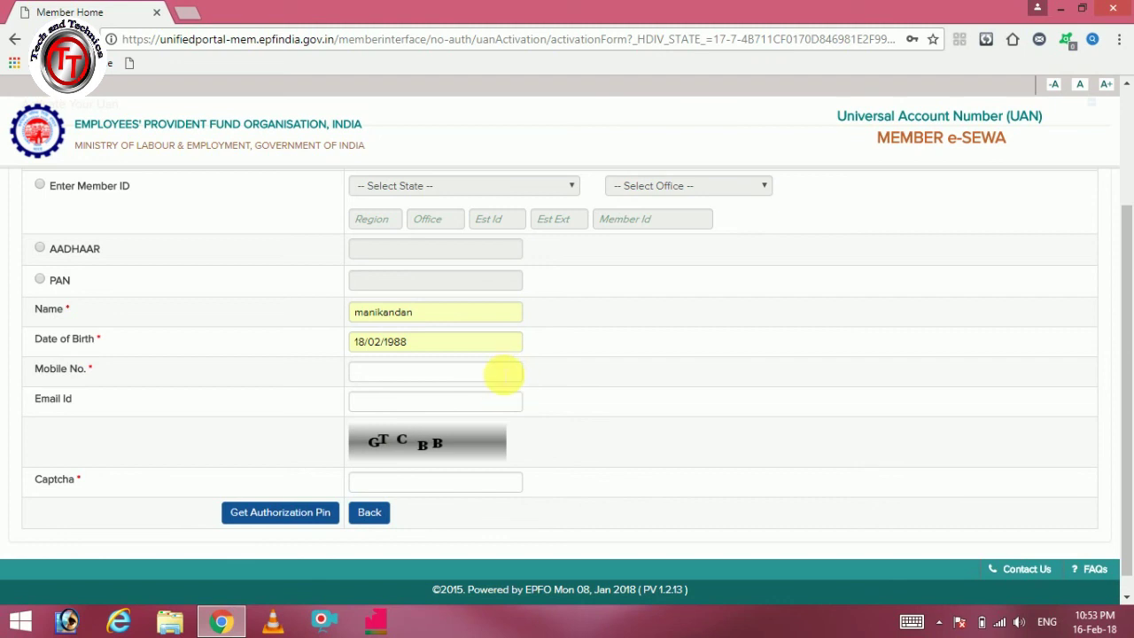
left_click(499, 374)
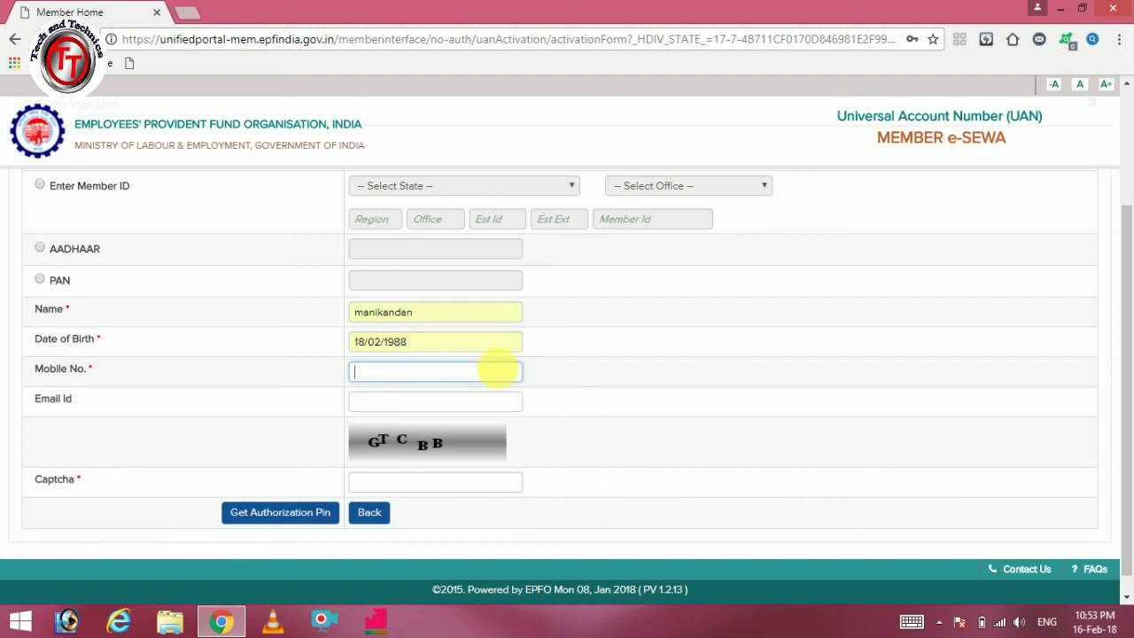
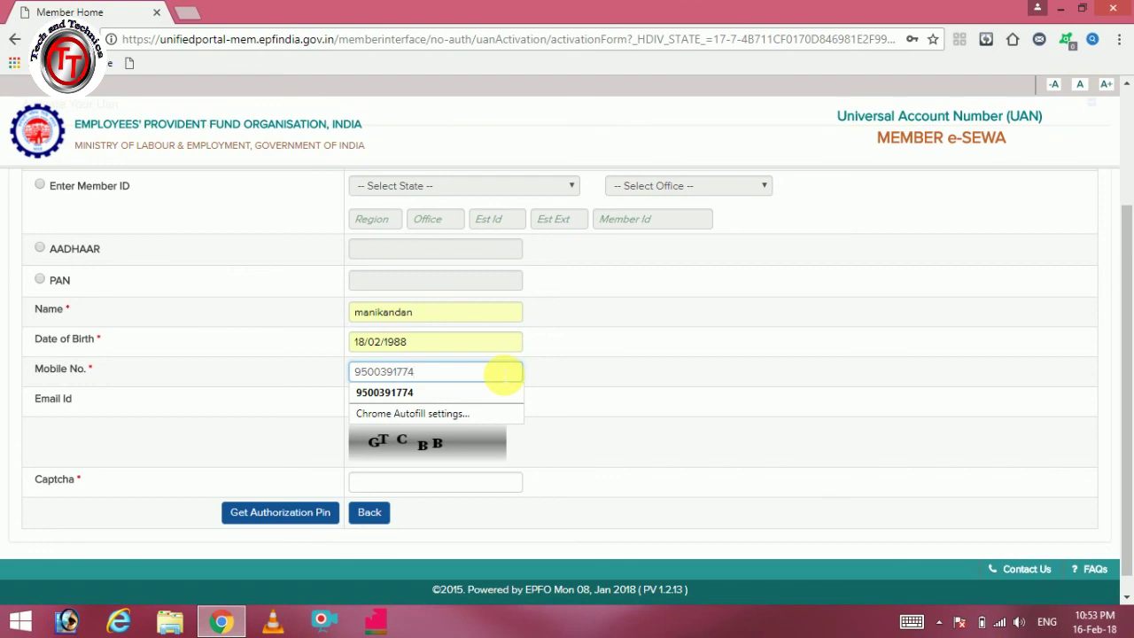
left_click(562, 388)
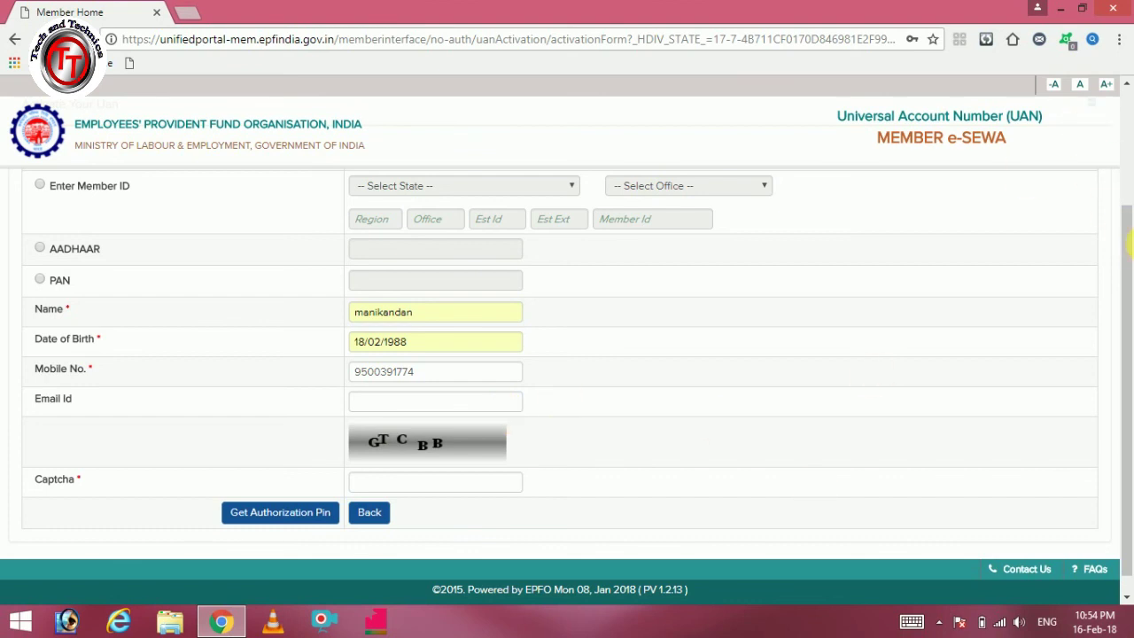
Step: Fill in the member's saved e-mail address in the Email Id field
left_click_drag(1131, 250, 1131, 171)
left_click(509, 523)
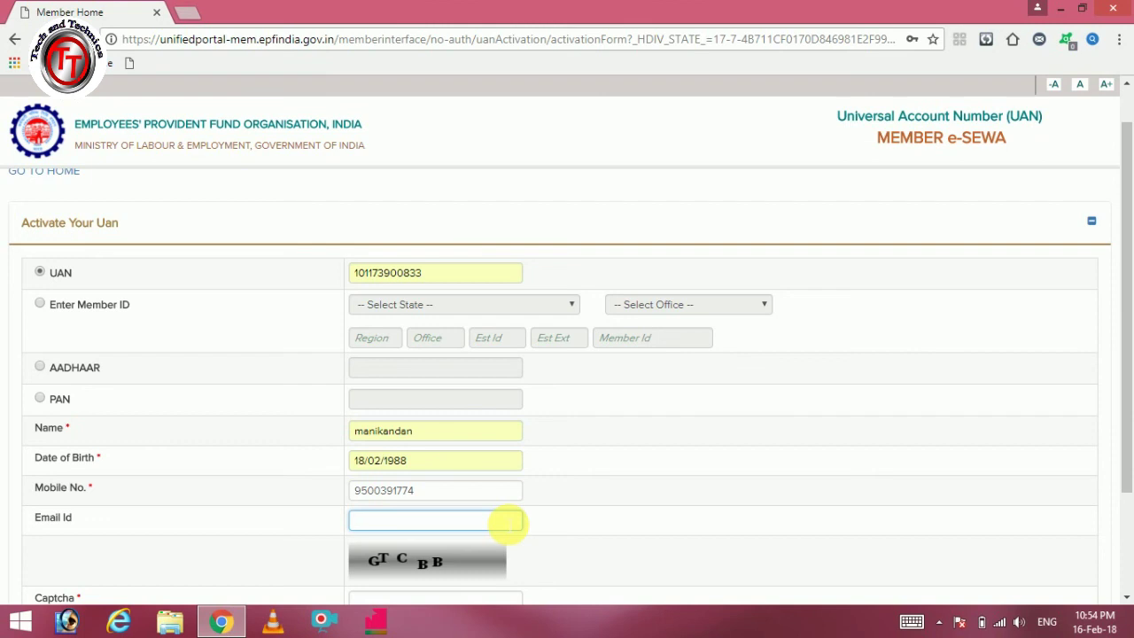
type("b")
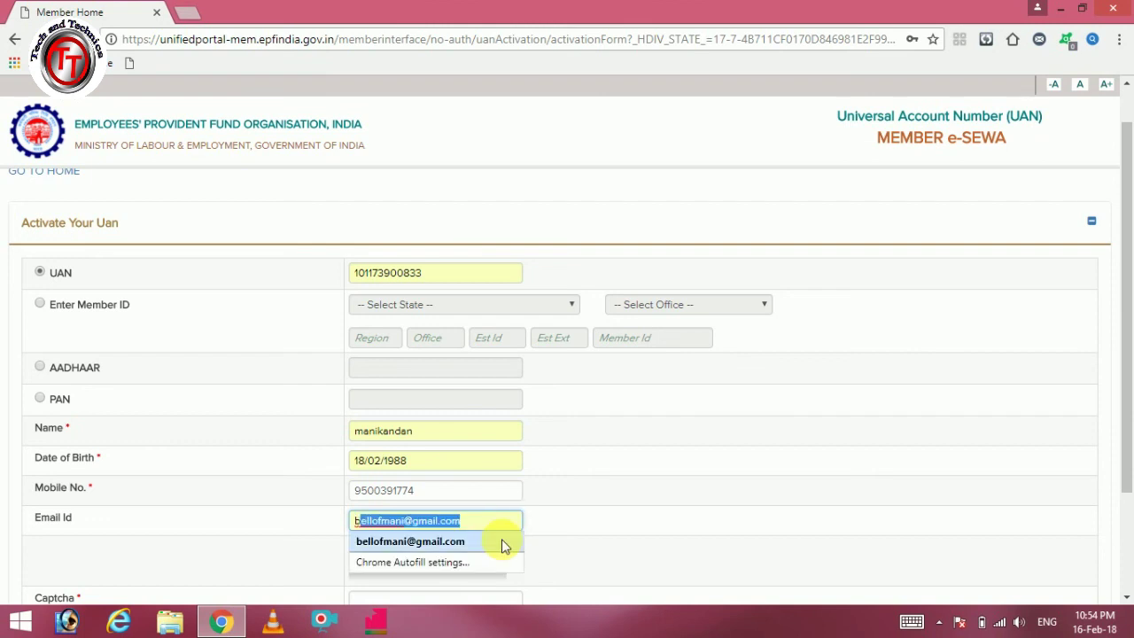
left_click(502, 539)
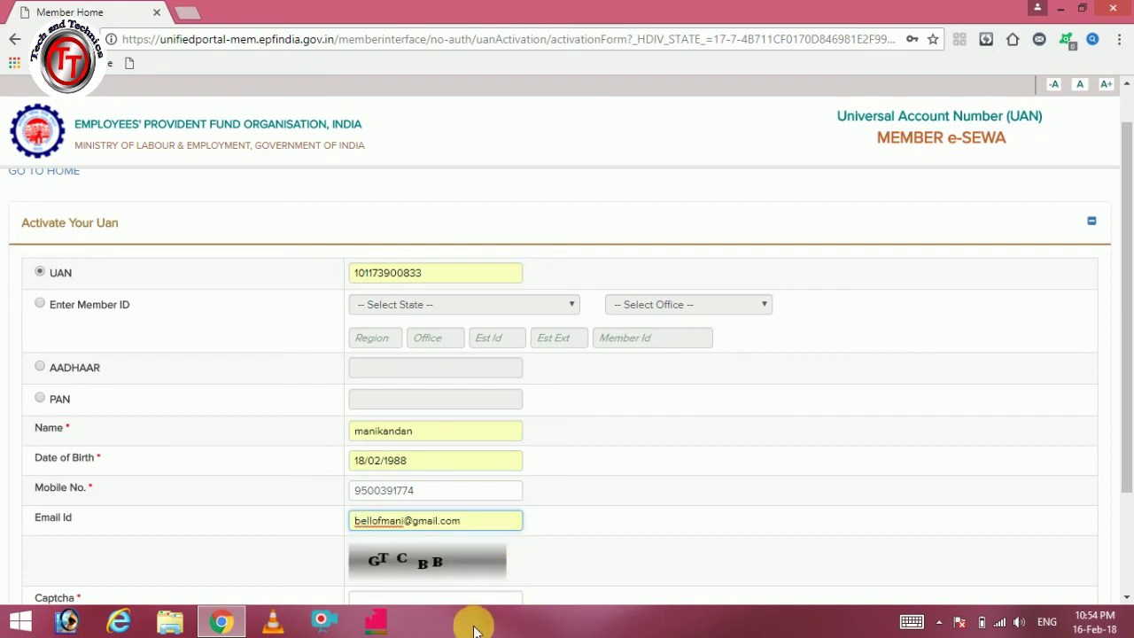
Step: Type the characters shown in the captcha image into the Captcha field
left_click(470, 600)
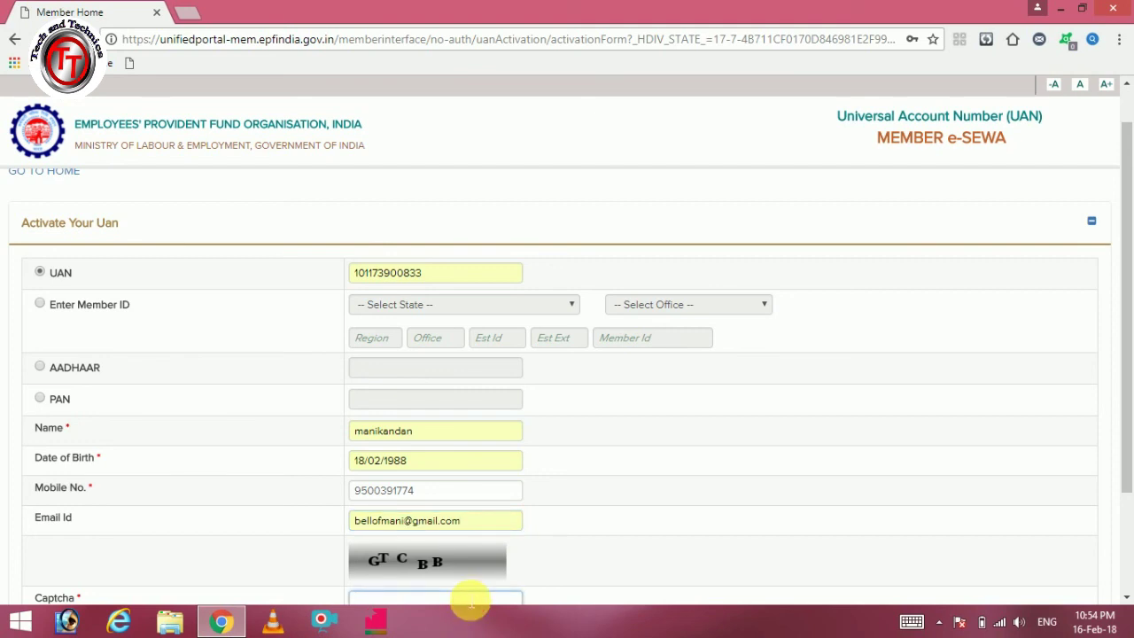
type("G")
key("BackSpace")
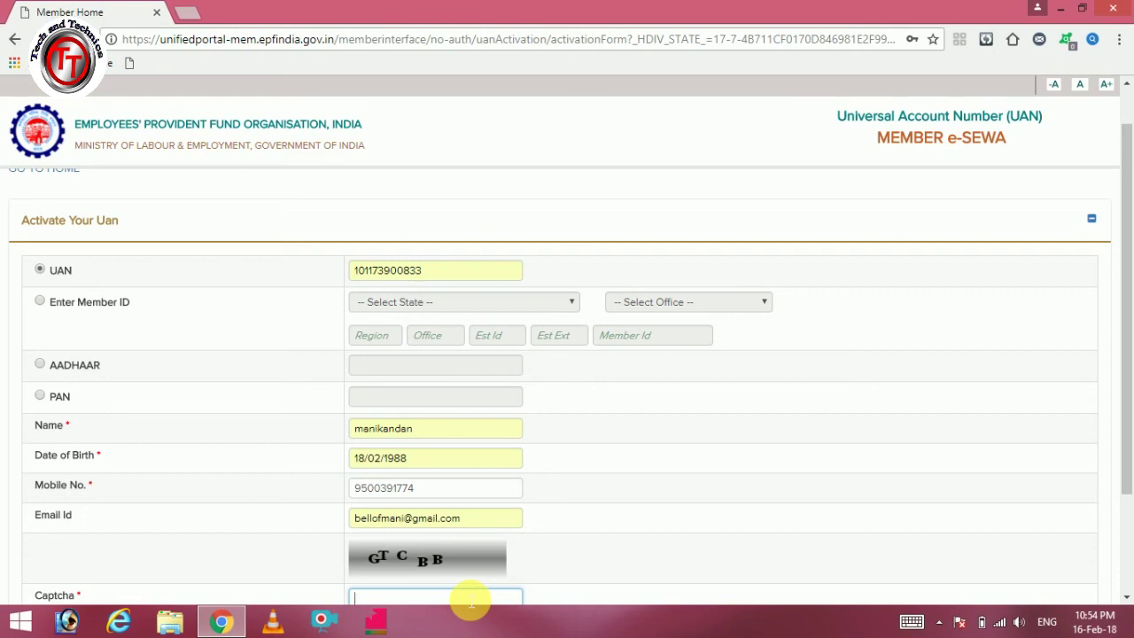
type("GTCBB")
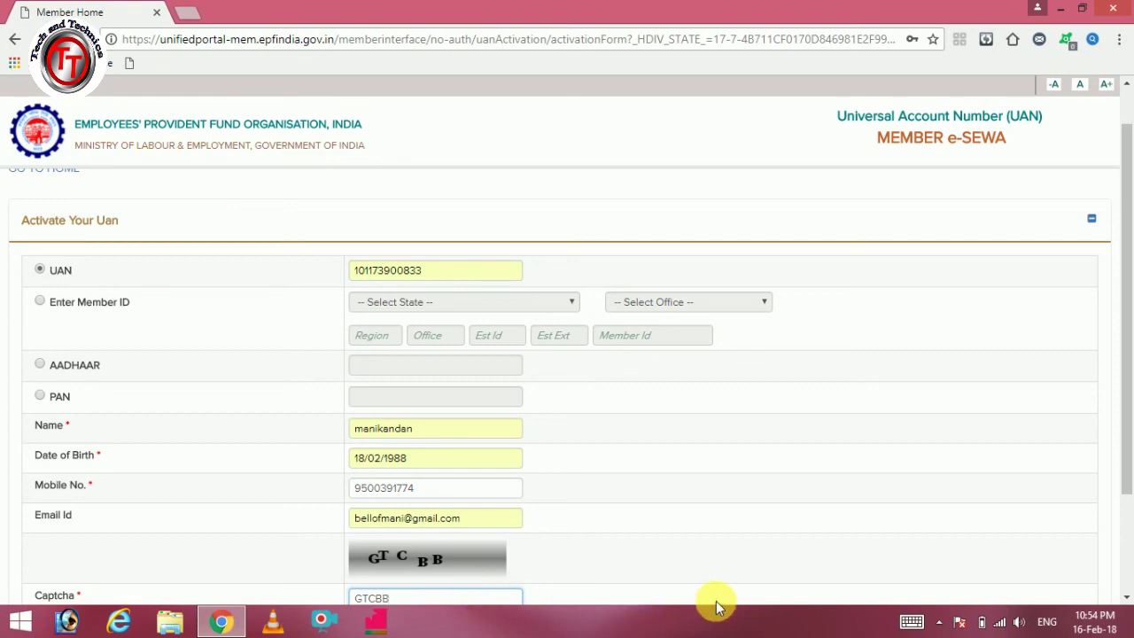
left_click_drag(1126, 478, 1127, 529)
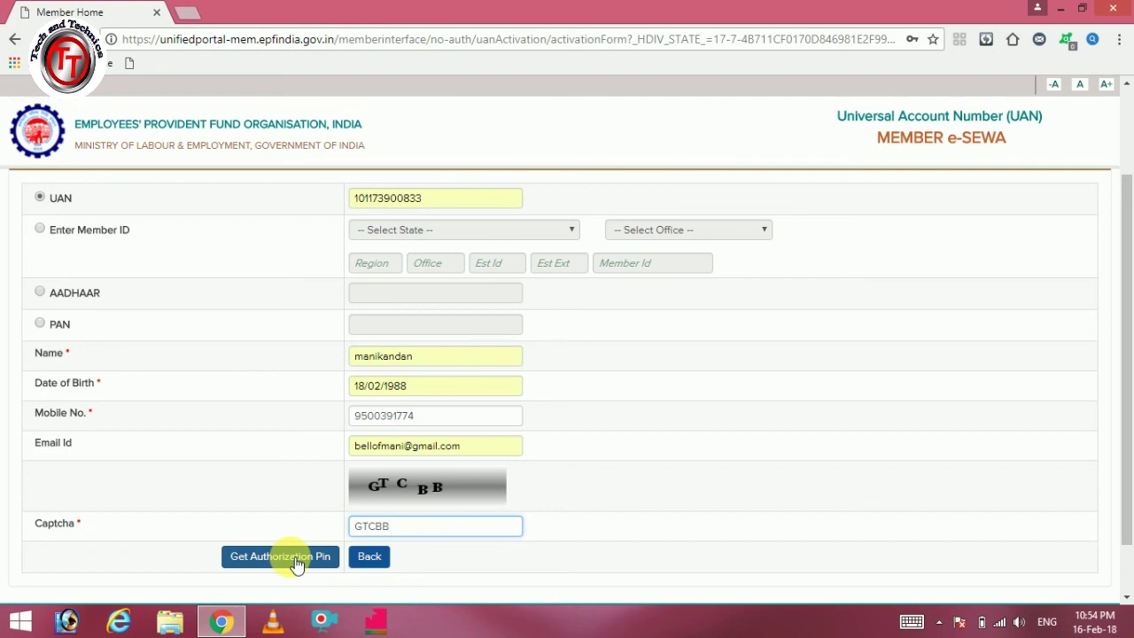
Step: Request the Get Authorization Pin for the filled UAN activation form
left_click(297, 563)
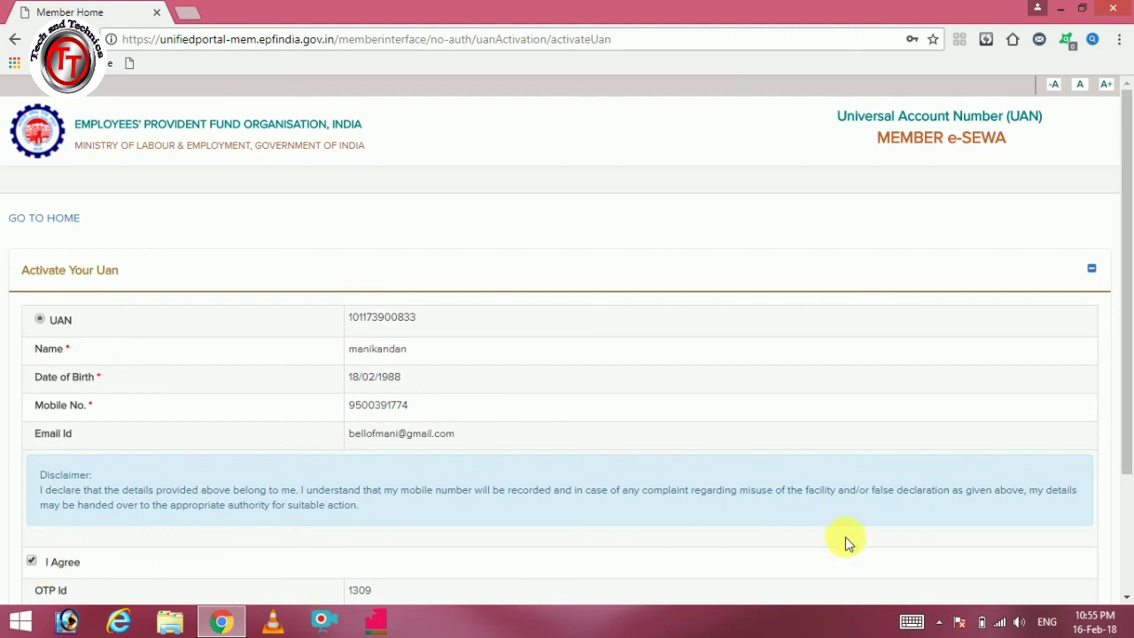
Step: Enter the four-digit authorization PIN received by SMS in the Enter OTP field
left_click(1127, 597)
left_click(1127, 597)
left_click(1126, 594)
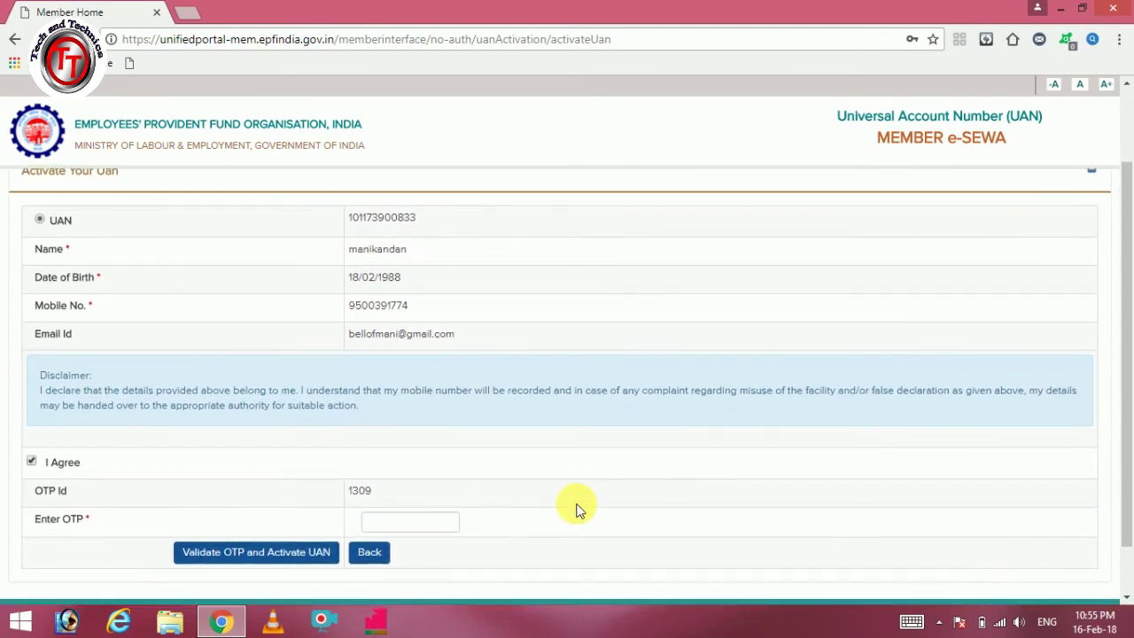
left_click(443, 533)
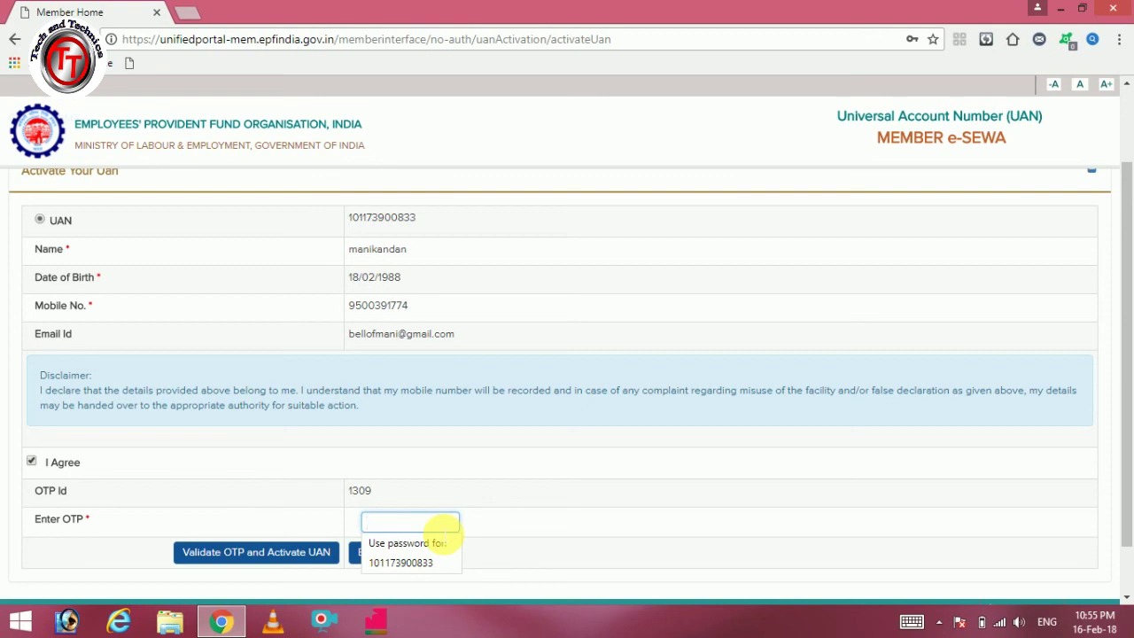
type("1234")
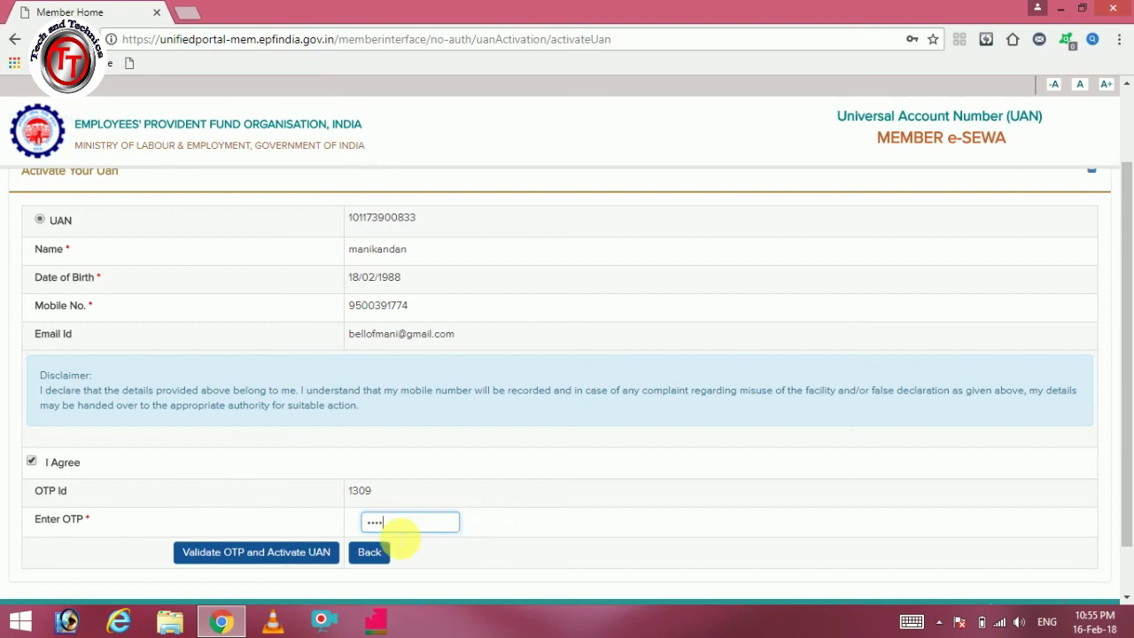
Step: Validate the OTP to activate the UAN, decline Chrome's password update, and return to the activation form
left_click(310, 556)
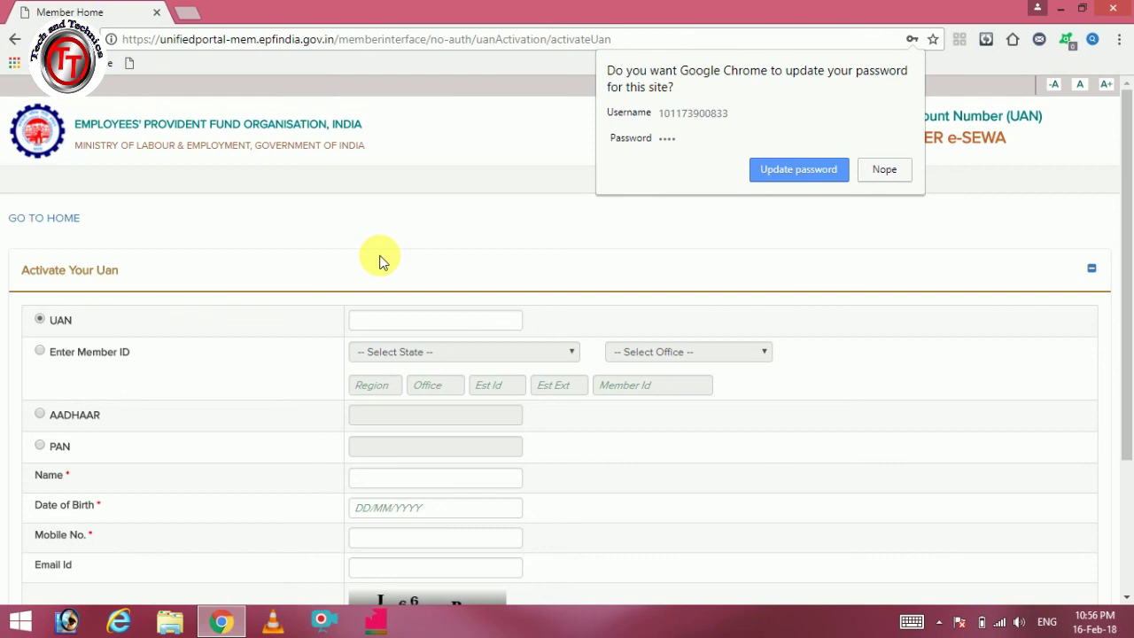
left_click(873, 171)
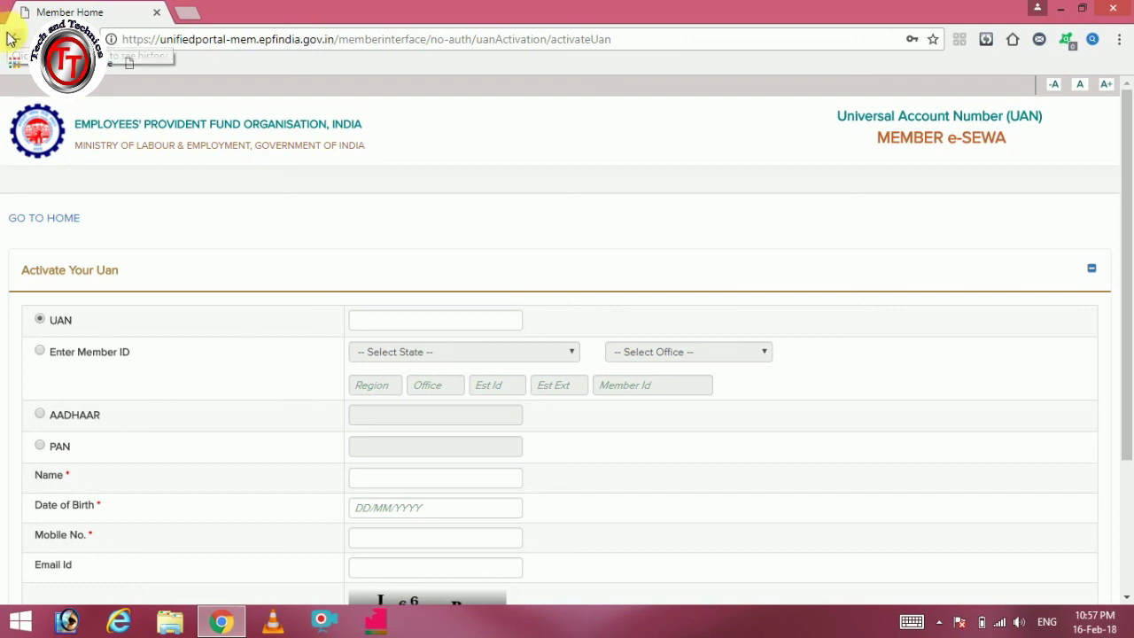
left_click(10, 39)
left_click(11, 39)
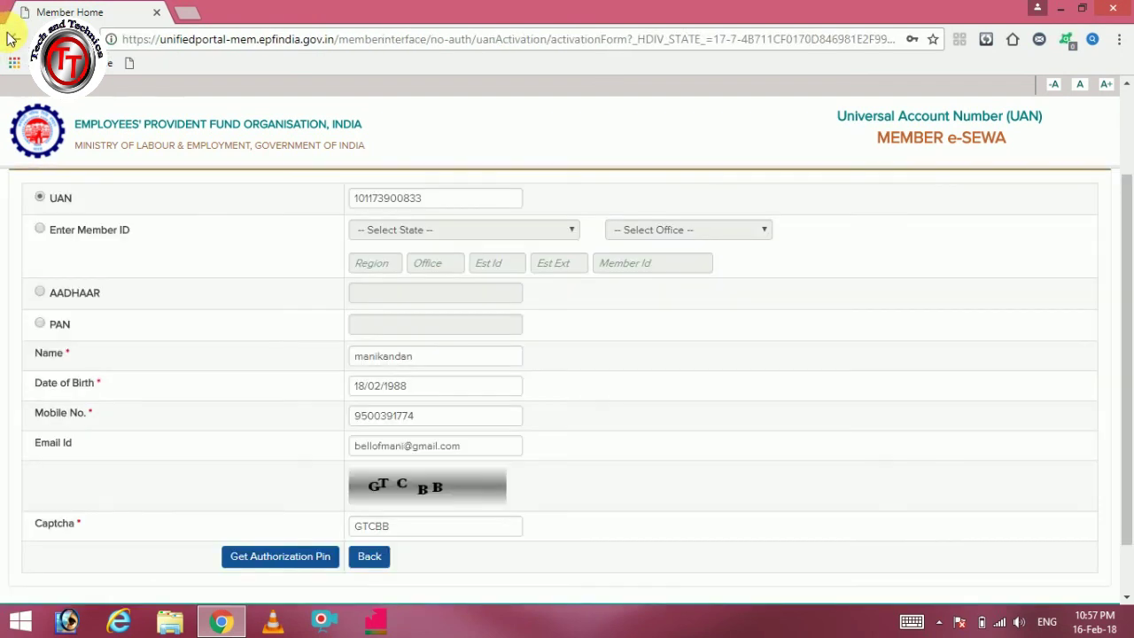
Step: Sign in on the member login page with the re-entered password and the captcha
left_click(10, 39)
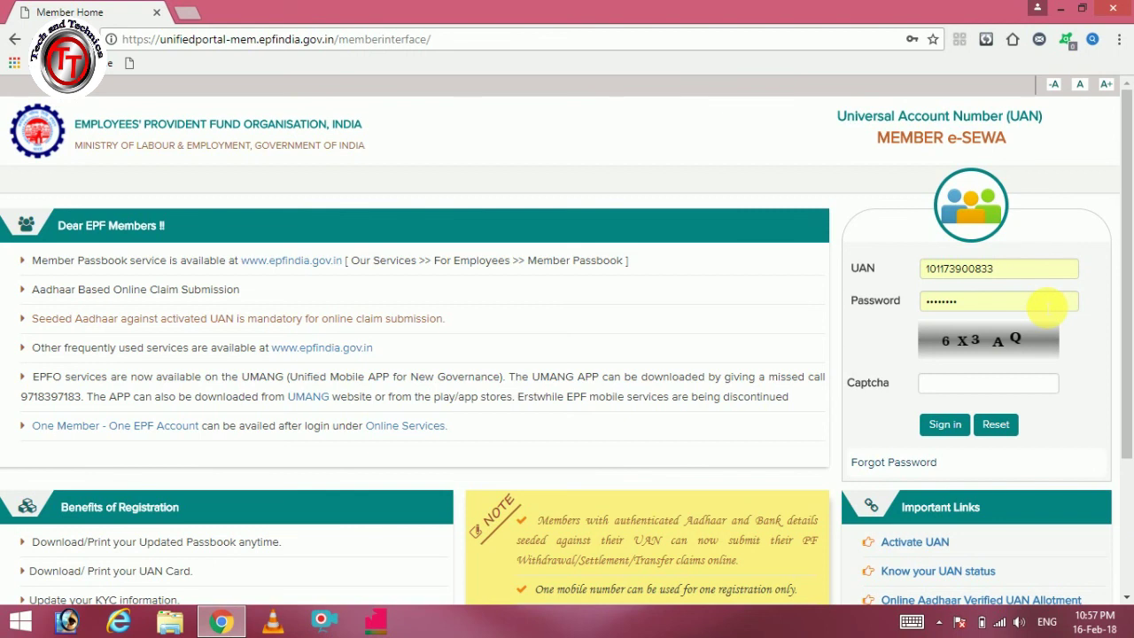
left_click(1047, 303)
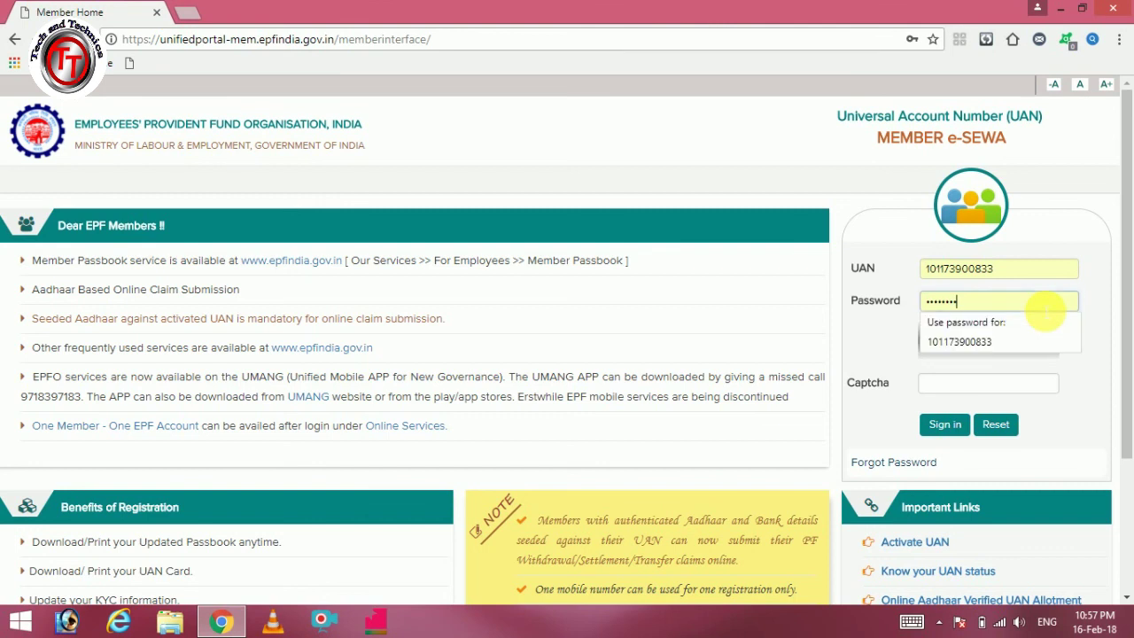
key("BackSpace")
key("BackSpace")
key("BackSpace")
key("BackSpace")
key("BackSpace")
key("BackSpace")
key("BackSpace")
key("BackSpace")
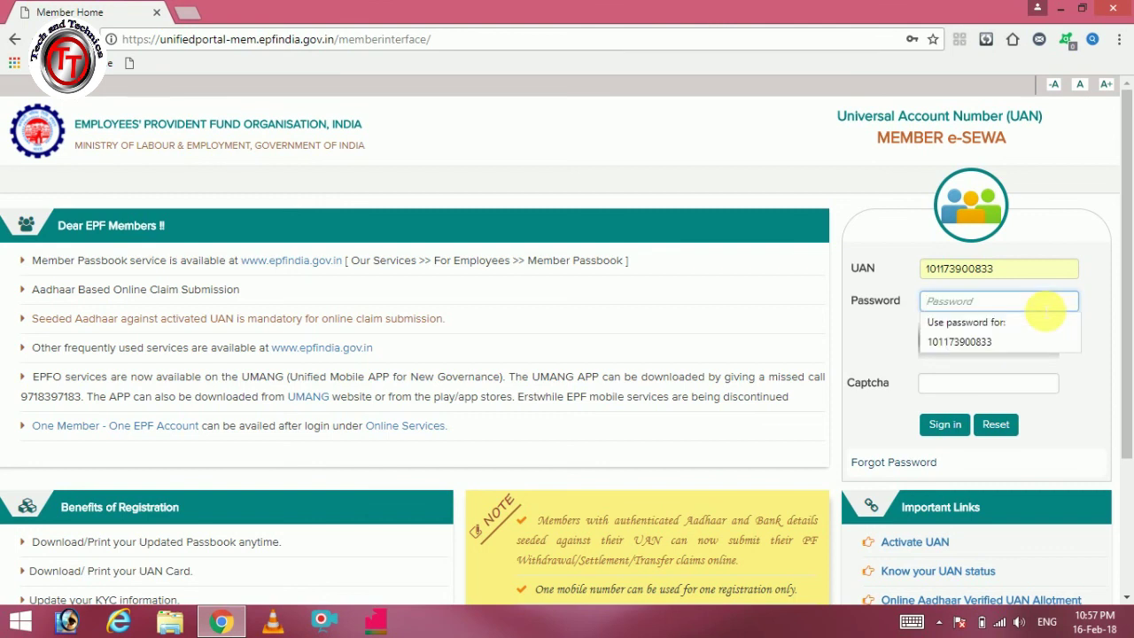
type("***")
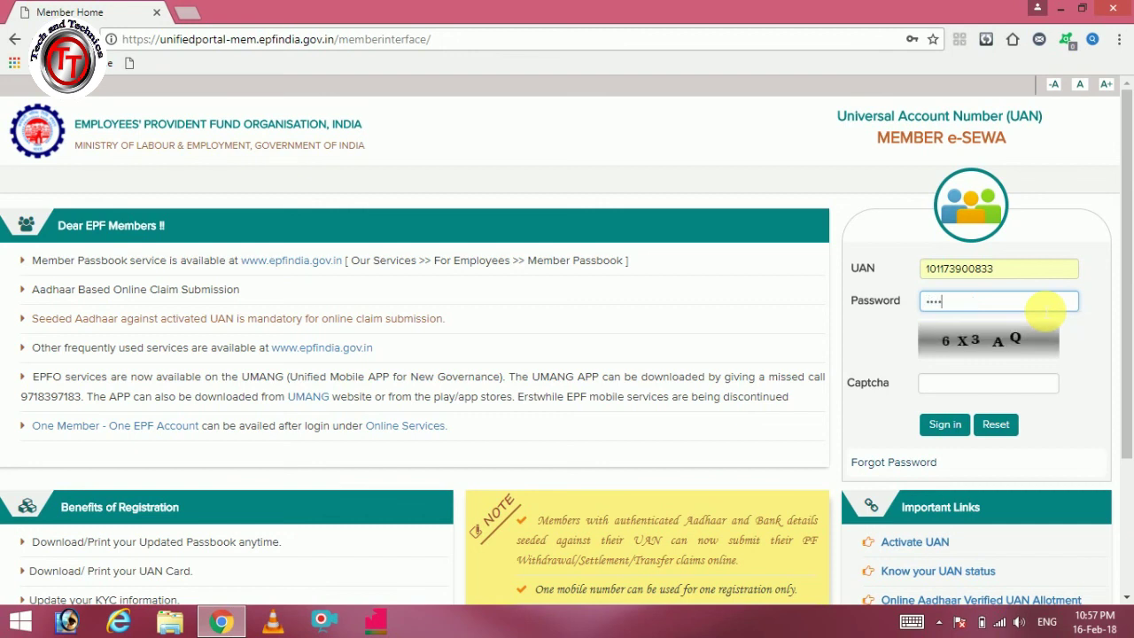
type("*****")
left_click(1034, 385)
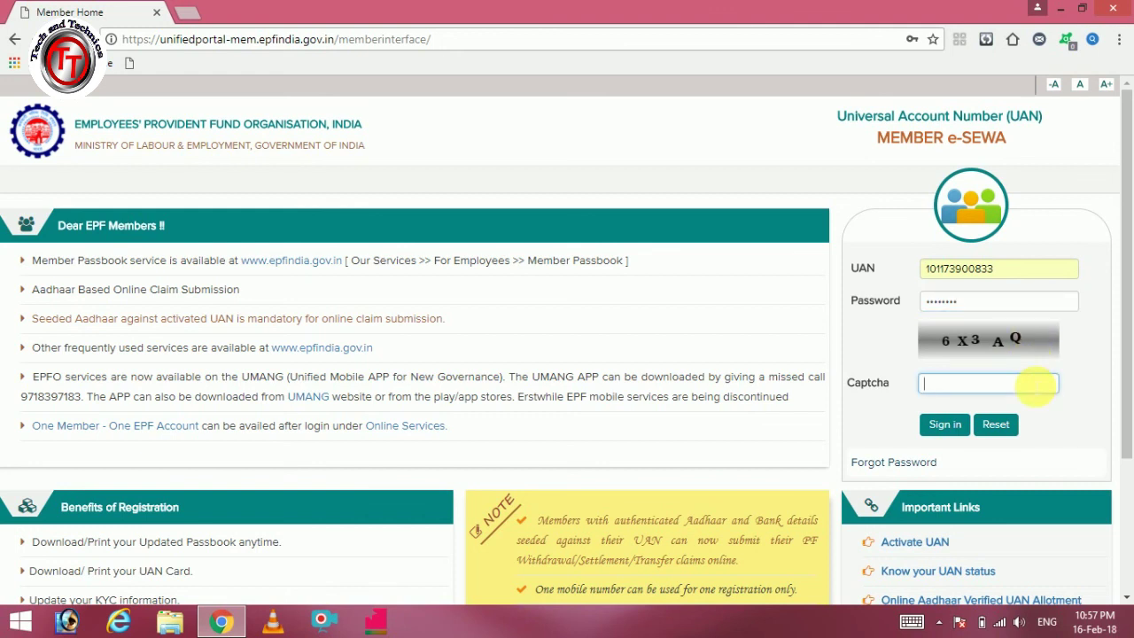
type("6X3AQ")
left_click(962, 418)
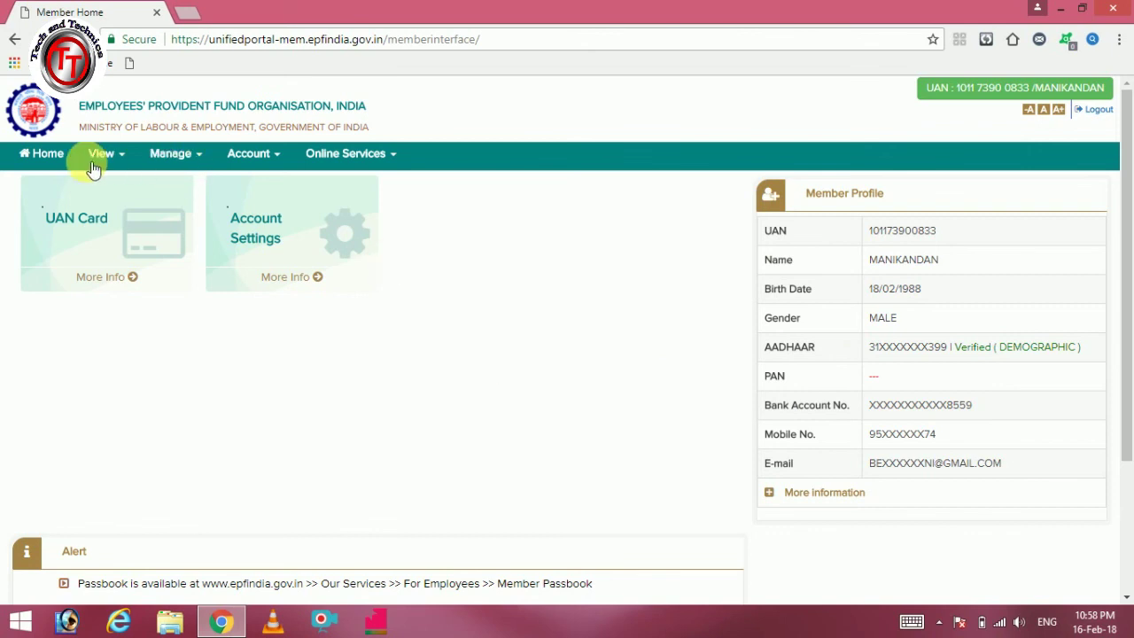
Step: Reload Member Home and show the View menu with Profile, Service History, UAN Card and Passbook
left_click(60, 157)
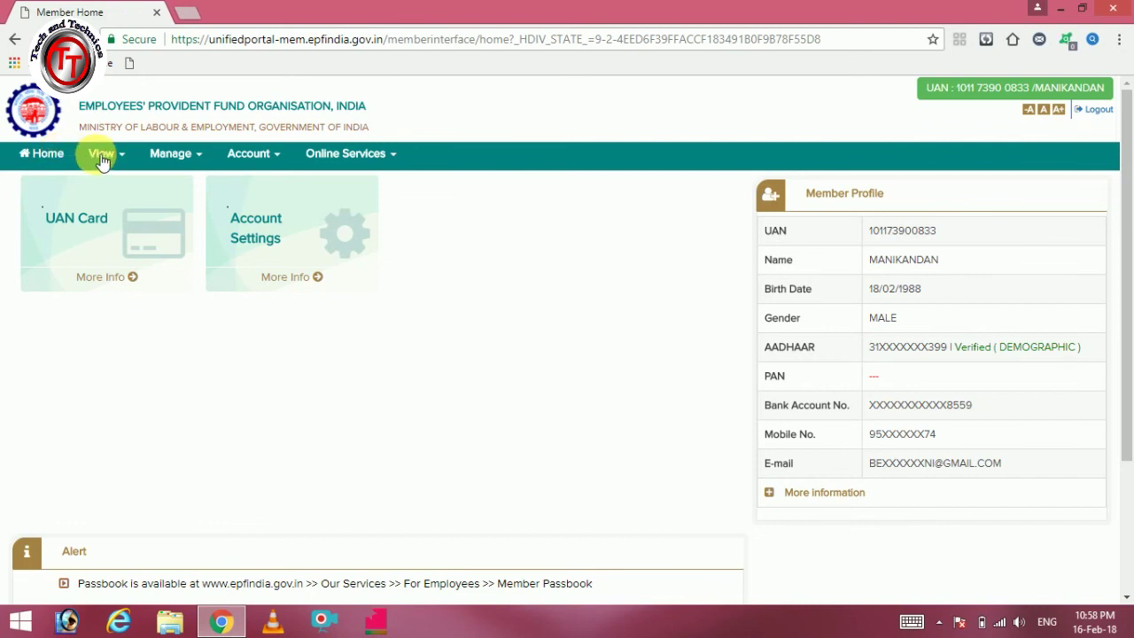
left_click(102, 156)
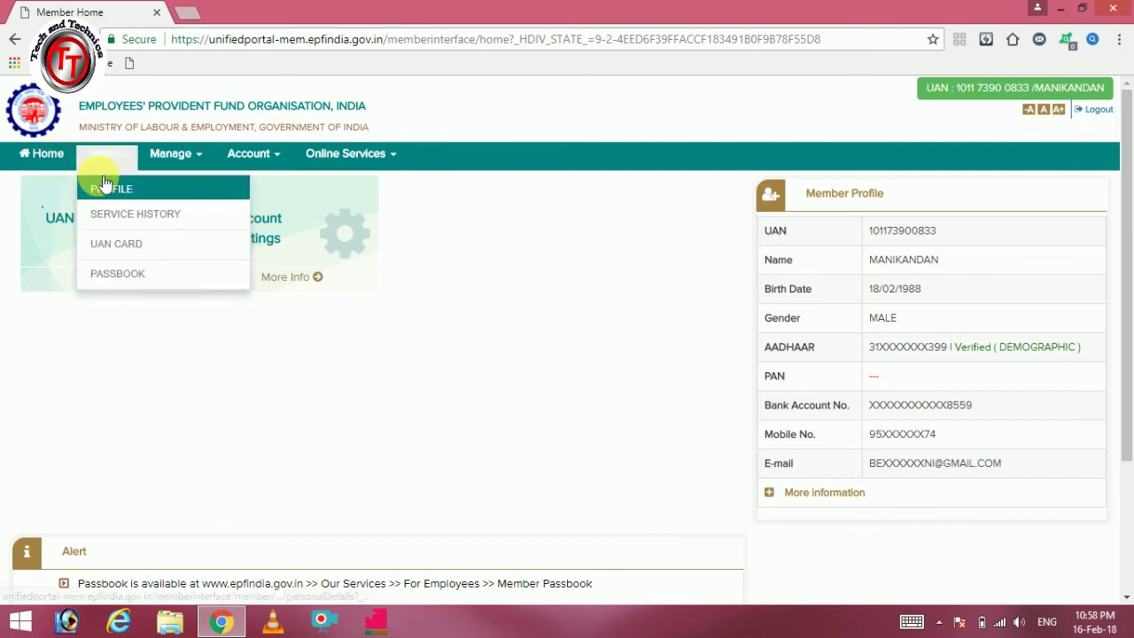
left_click(101, 162)
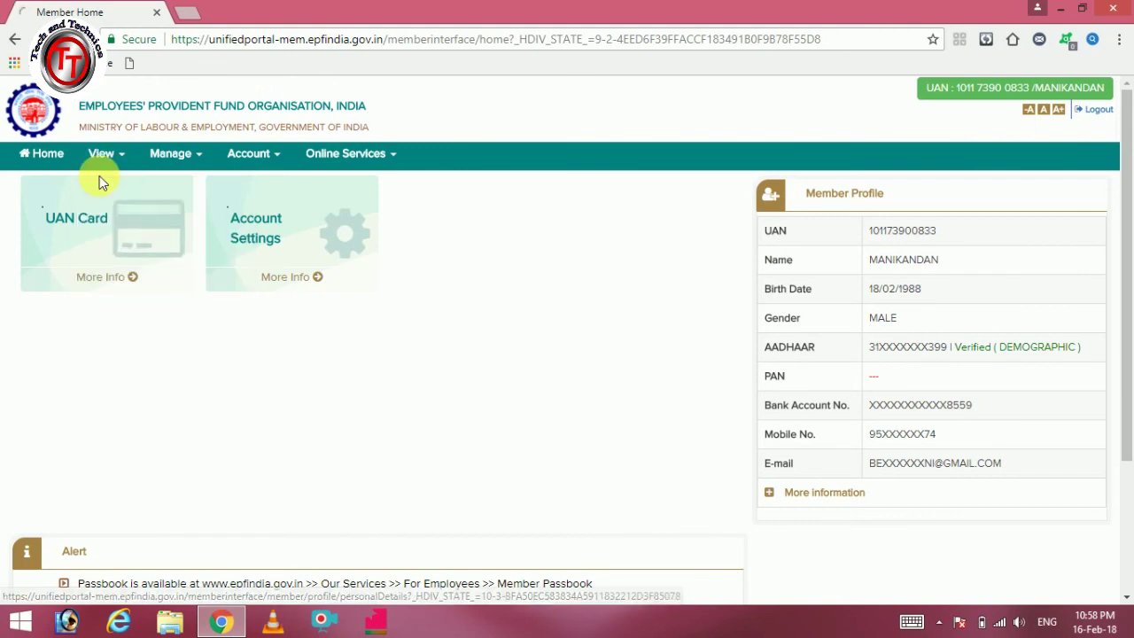
left_click(129, 155)
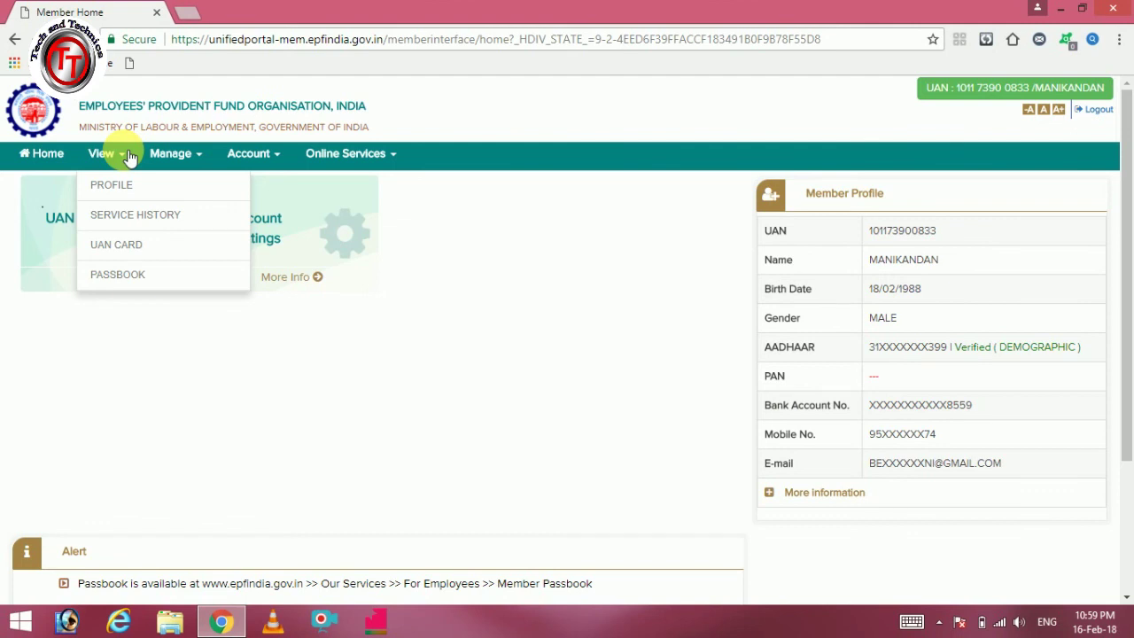
left_click(483, 224)
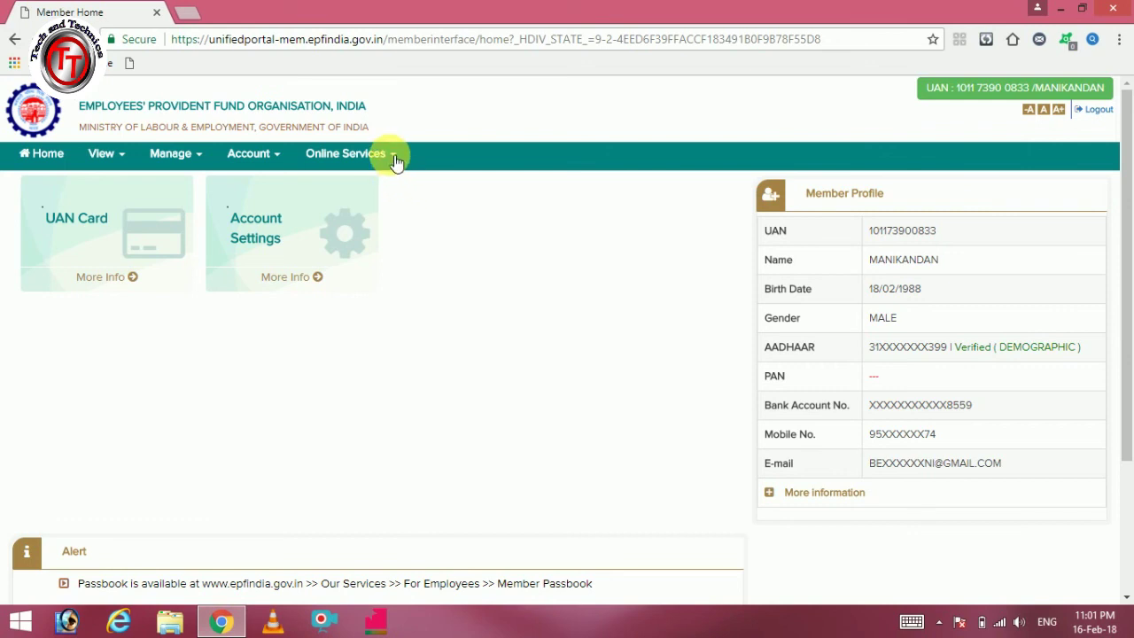
Step: Look through the Online Services, Account and Manage menus, then open Manage > KYC
left_click(396, 160)
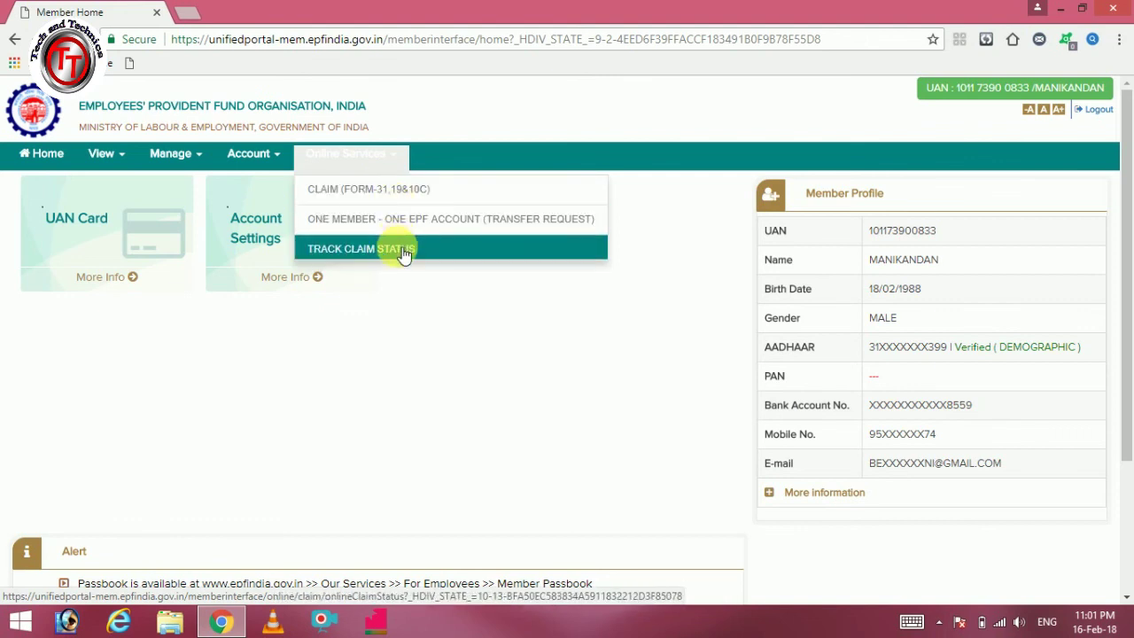
left_click(276, 163)
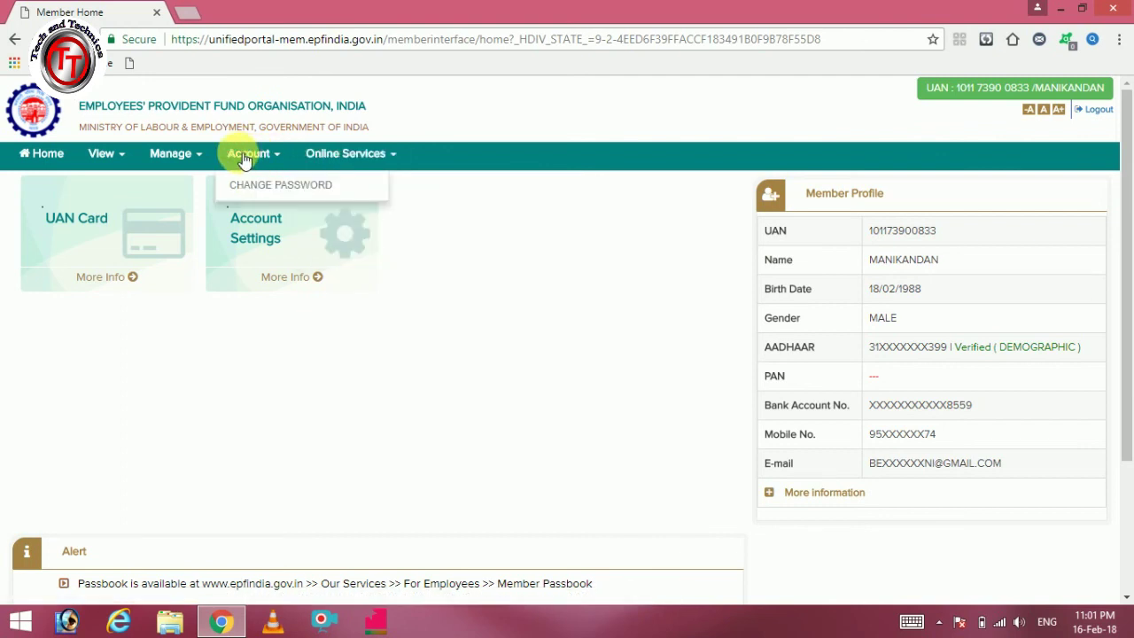
left_click(203, 160)
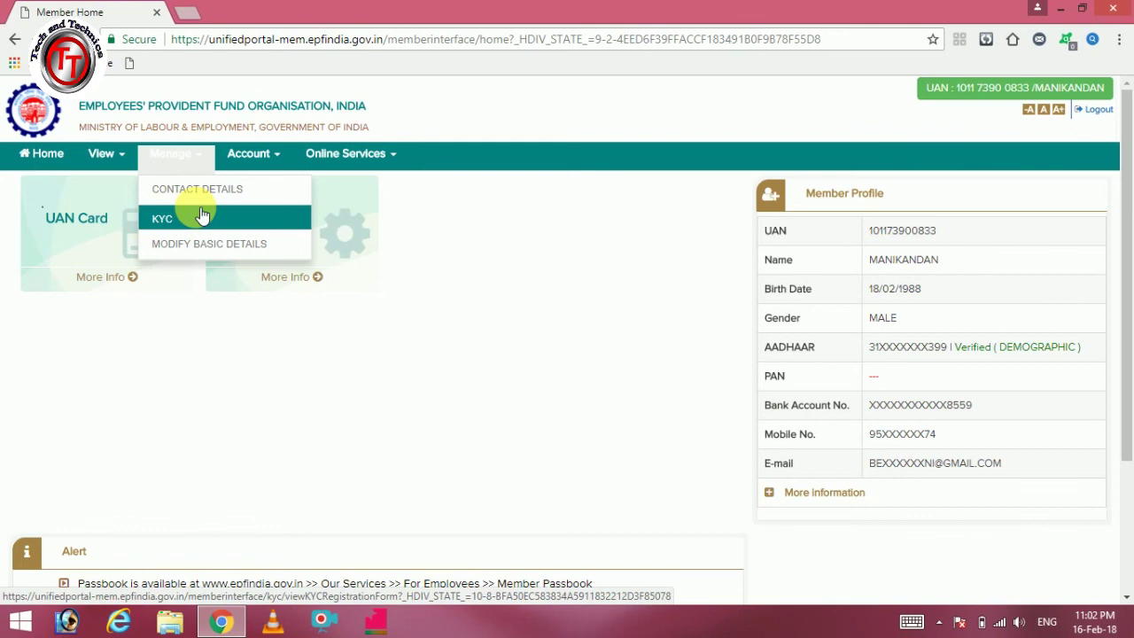
left_click(202, 215)
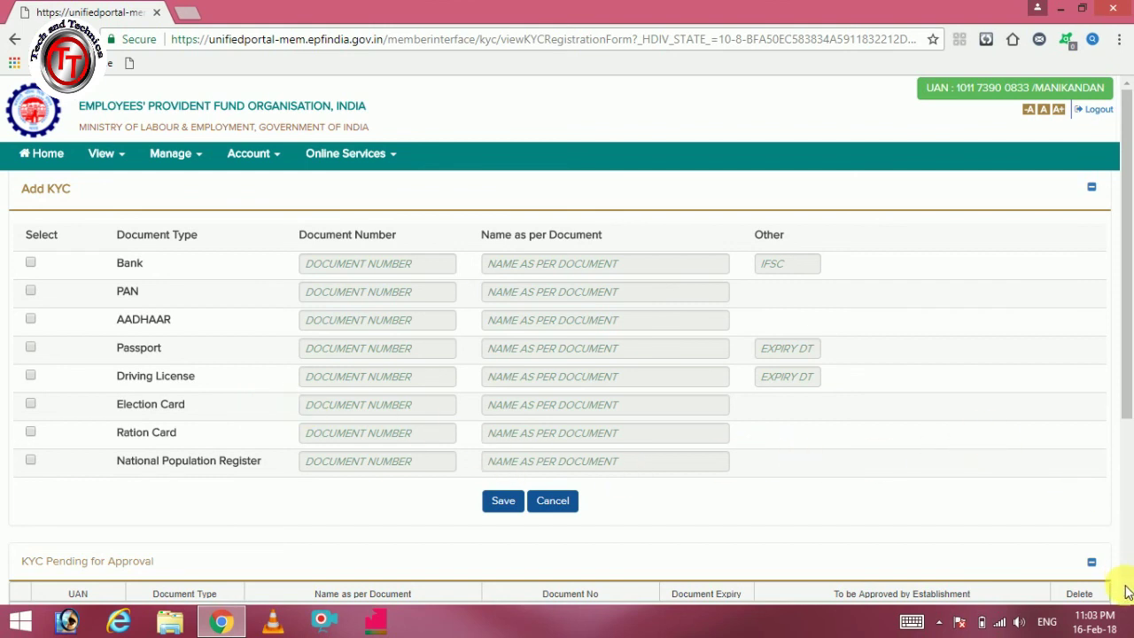
Step: Review the Add KYC form and Digitally Approved KYC list, then minimize Chrome to the desktop
scroll(1127, 603, "down", 3)
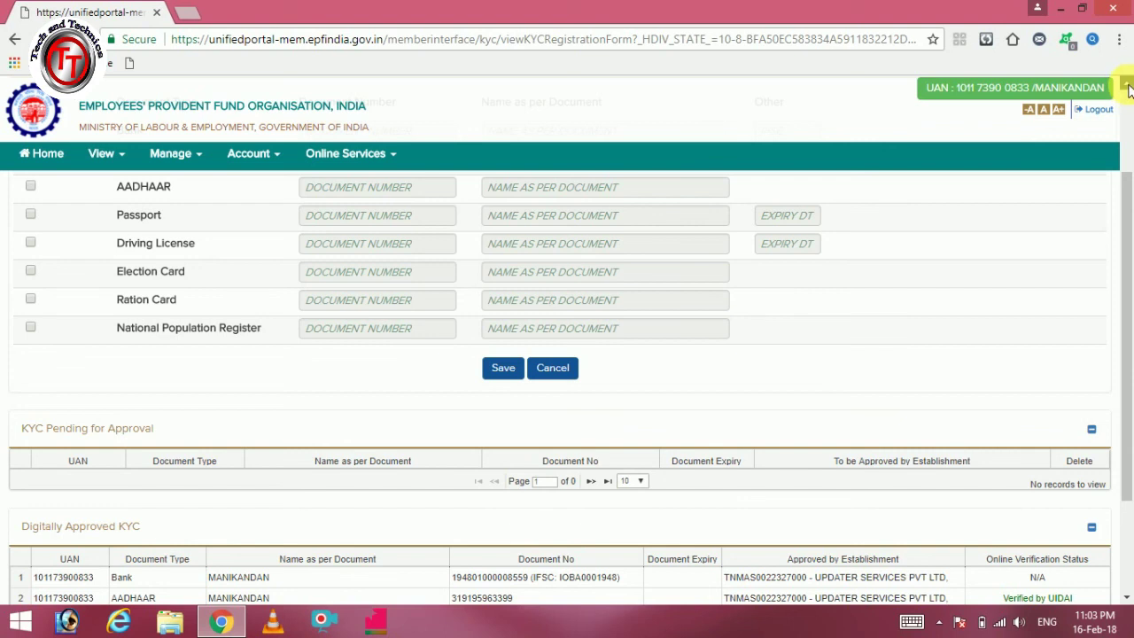
scroll(1129, 88, "up", 2)
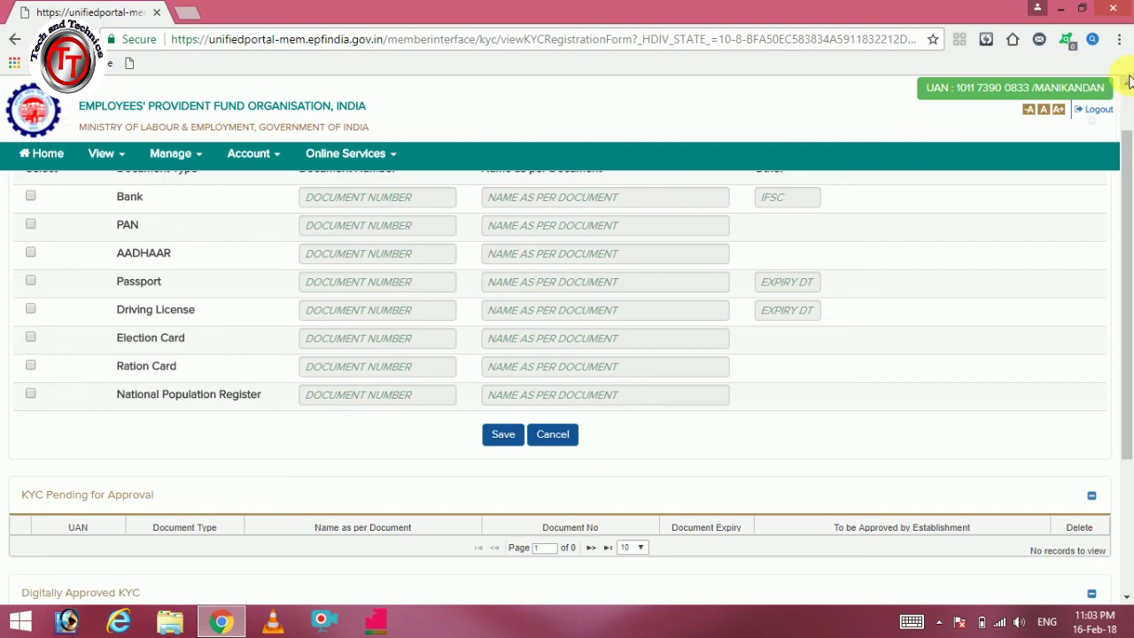
left_click(1064, 10)
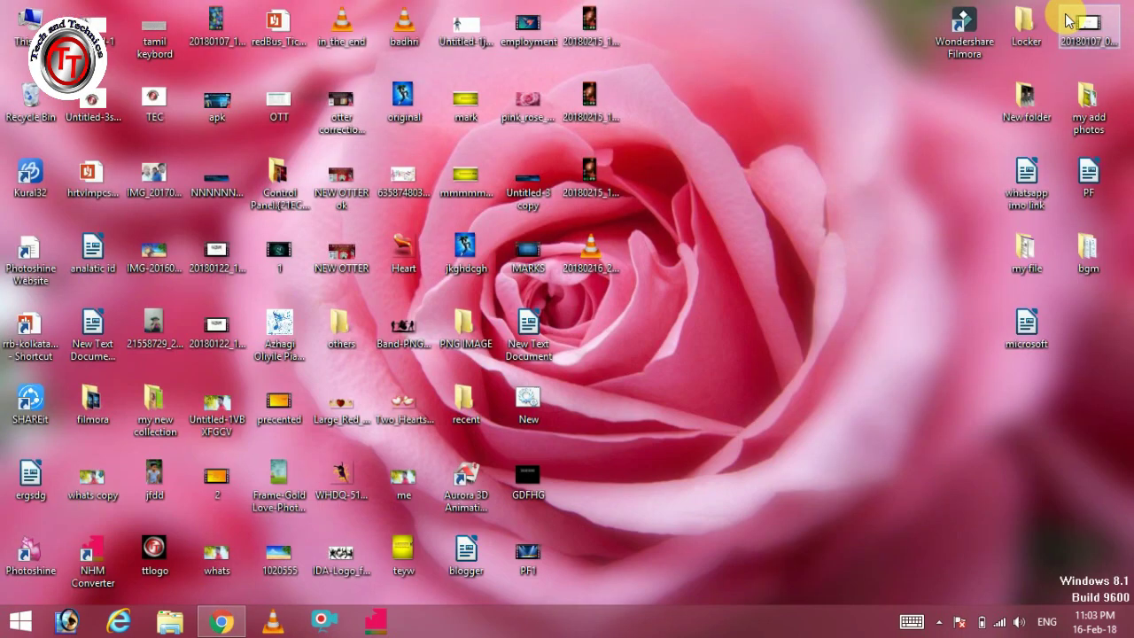